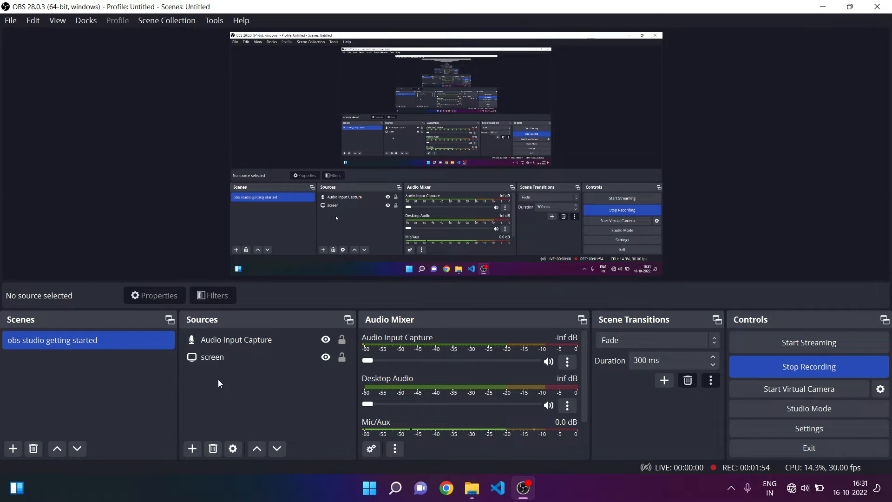
pyautogui.click(216, 343)
pyautogui.click(213, 356)
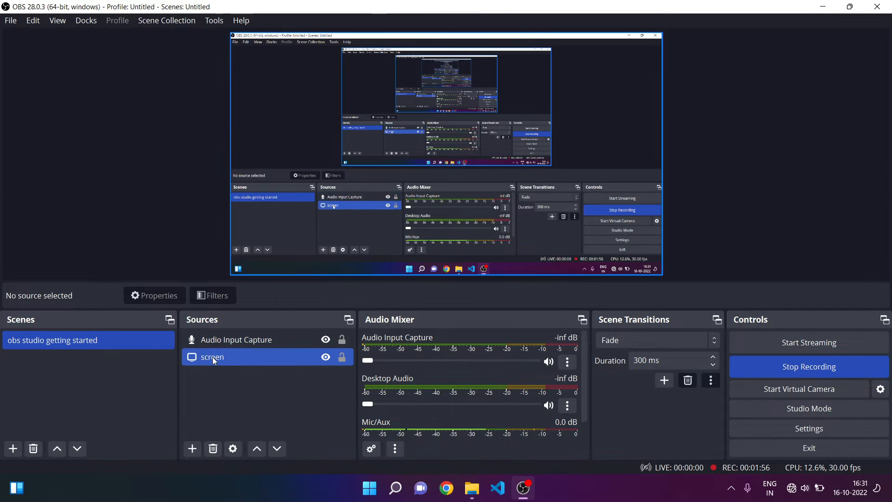
pyautogui.click(228, 344)
pyautogui.click(222, 389)
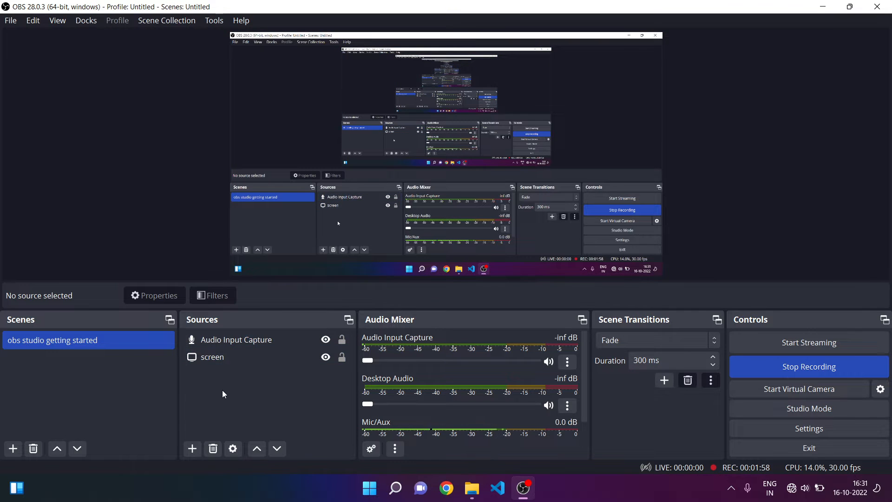
pyautogui.click(219, 363)
pyautogui.click(229, 341)
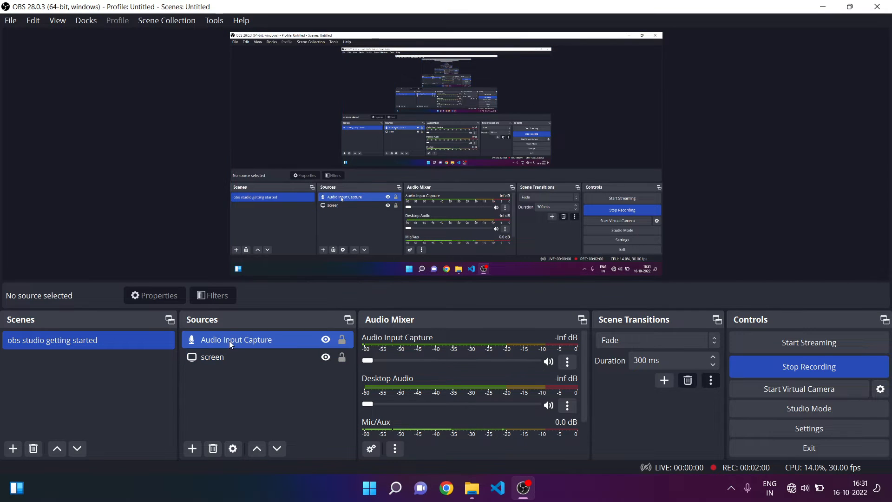
pyautogui.click(222, 380)
pyautogui.click(192, 448)
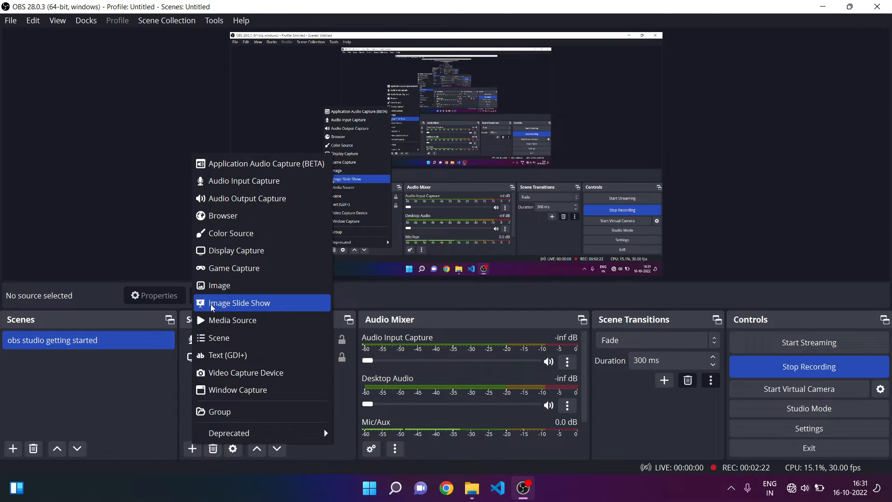
pyautogui.click(184, 406)
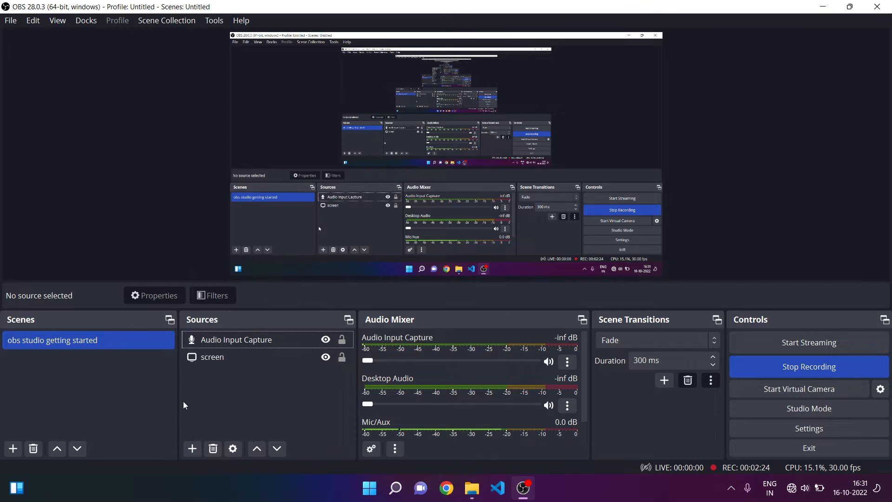
pyautogui.click(223, 361)
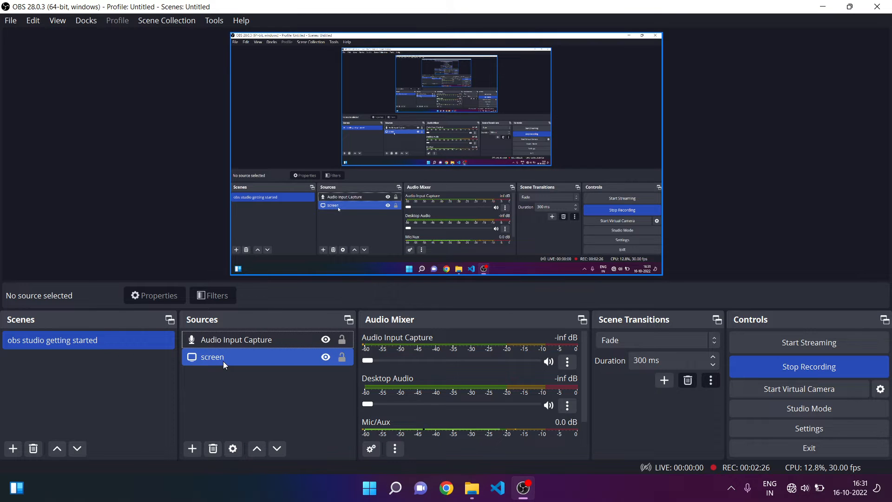
pyautogui.click(191, 449)
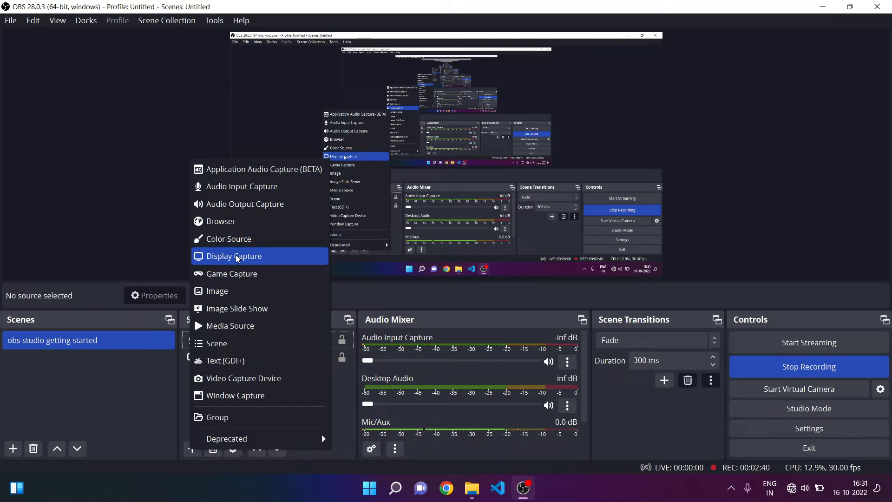
pyautogui.click(298, 130)
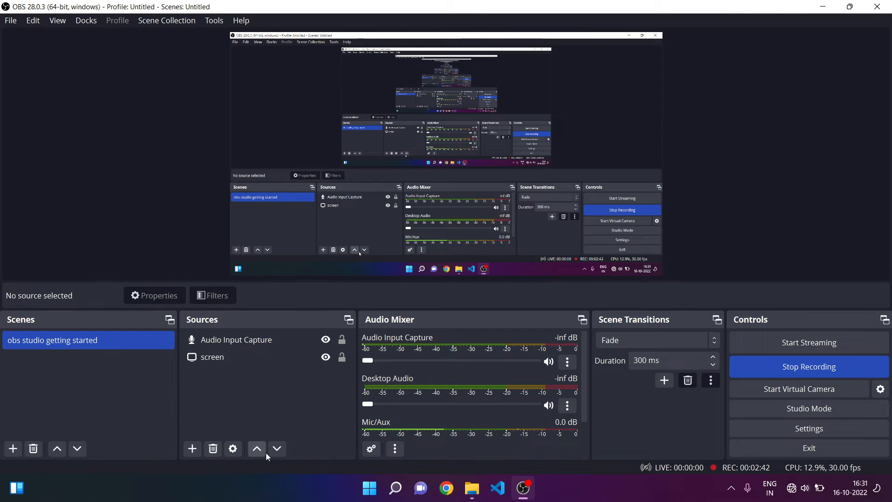
# Step: Add a new Video Capture Device source with the default name to the "obs studio getting started" scene
pyautogui.click(190, 448)
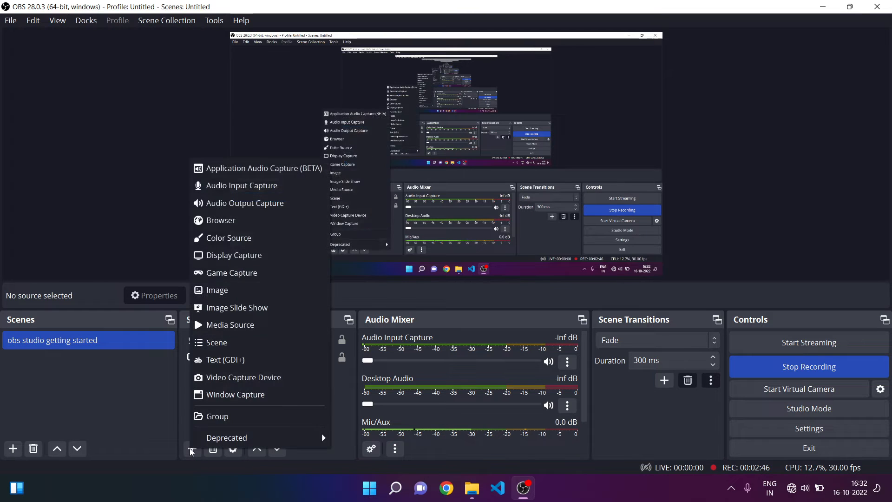
pyautogui.click(237, 378)
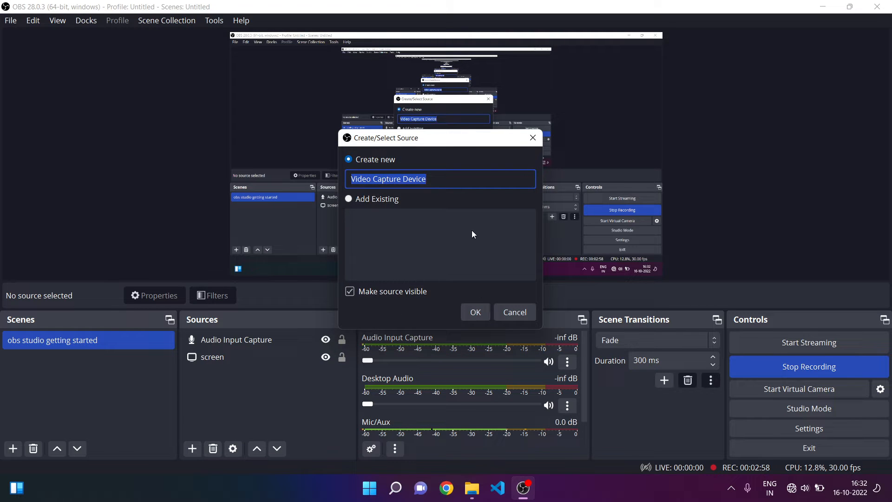
pyautogui.click(476, 310)
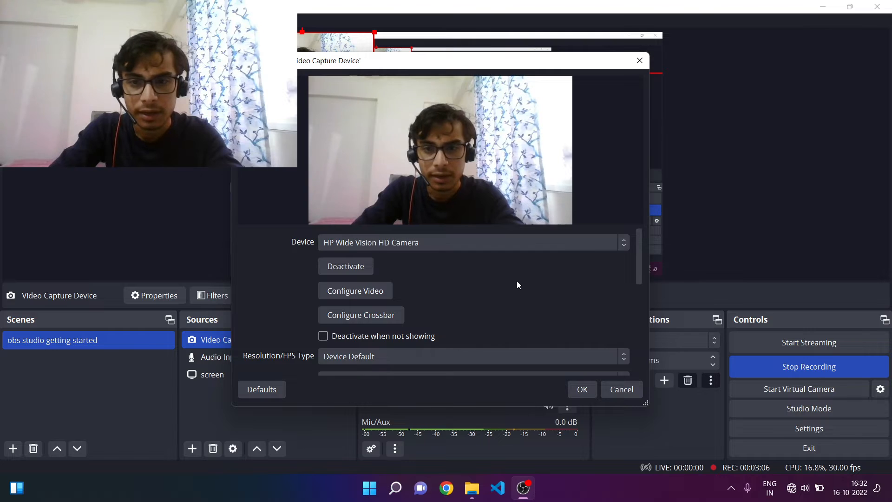
# Step: Examine the camera's device, resolution, FPS, video format and color options in the Video Capture Device properties
pyautogui.scroll(-2, 517, 281)
pyautogui.scroll(-2, 517, 292)
pyautogui.scroll(-2, 517, 292)
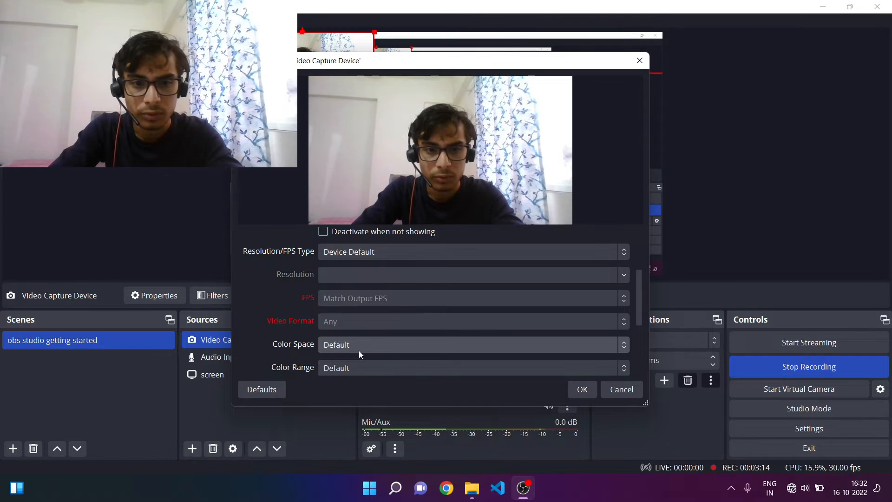
pyautogui.click(392, 344)
pyautogui.click(391, 344)
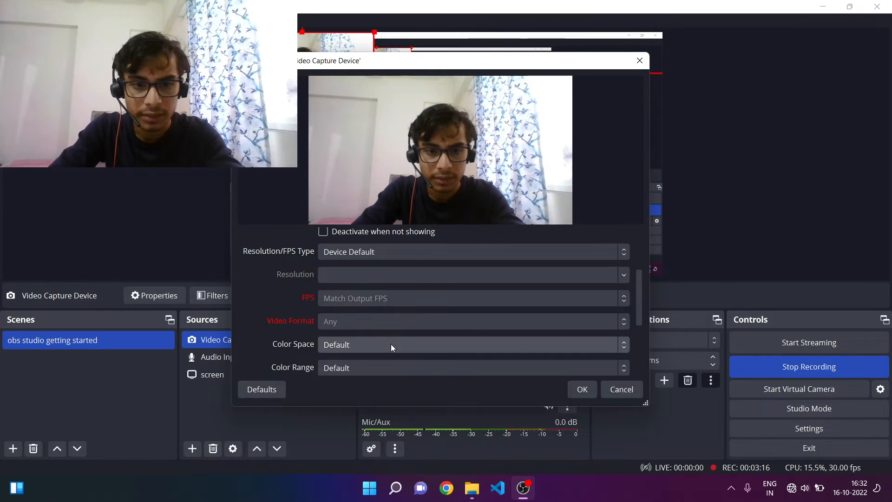
pyautogui.scroll(5, 449, 333)
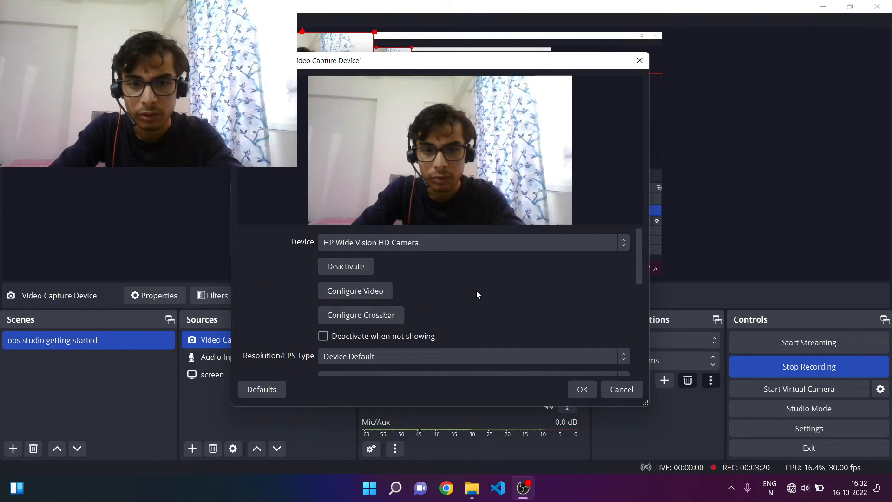
pyautogui.scroll(-1, 475, 294)
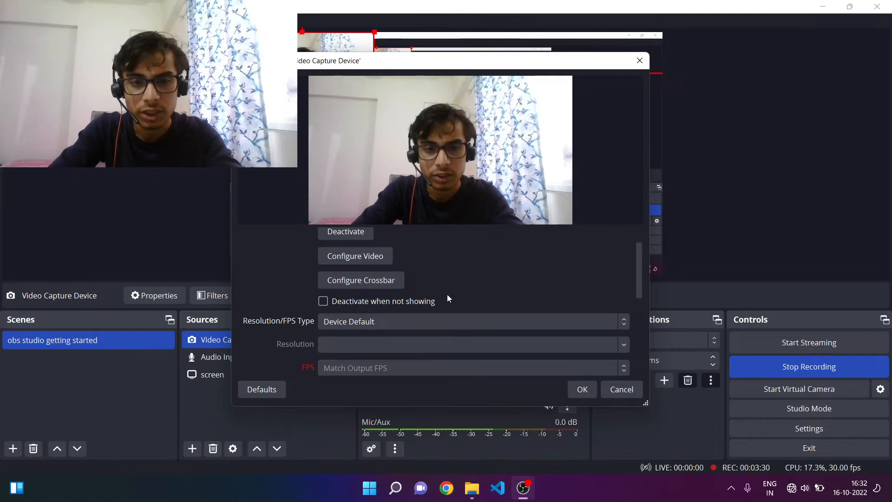
pyautogui.scroll(-1, 453, 292)
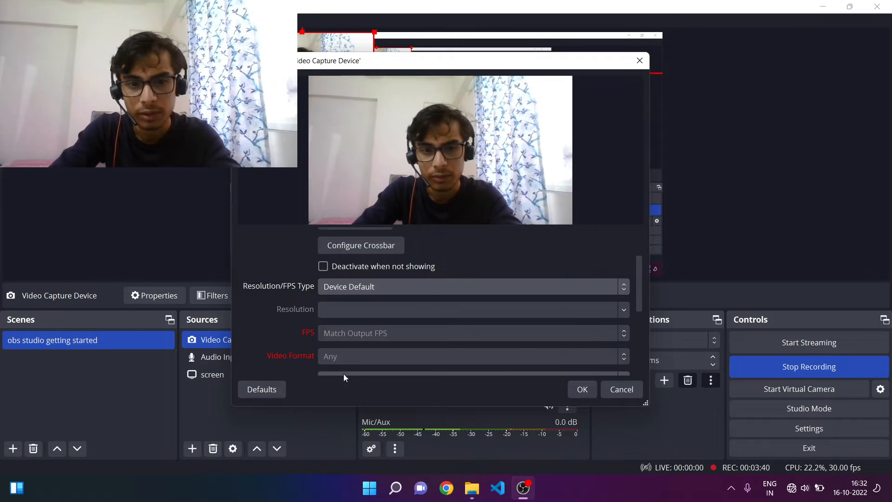
# Step: Accept the camera properties and move the webcam overlay into the lower-right corner of the canvas
pyautogui.click(576, 391)
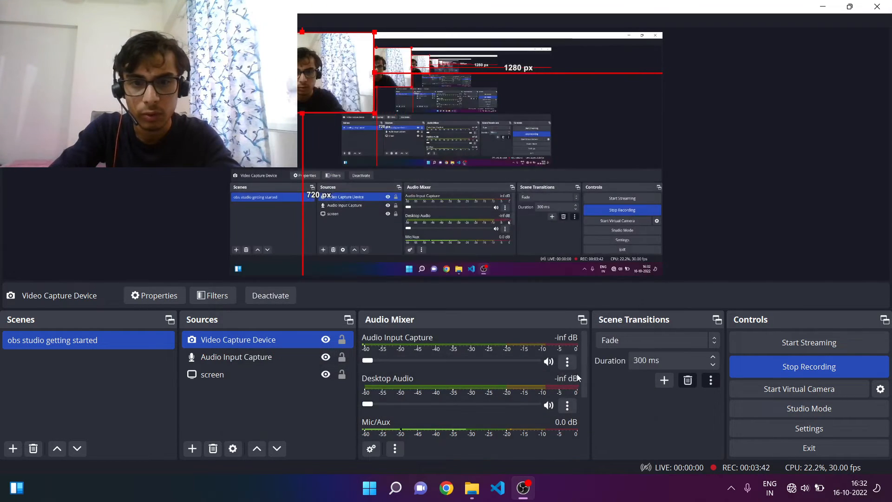
pyautogui.moveTo(336, 72); pyautogui.dragTo(588, 230)
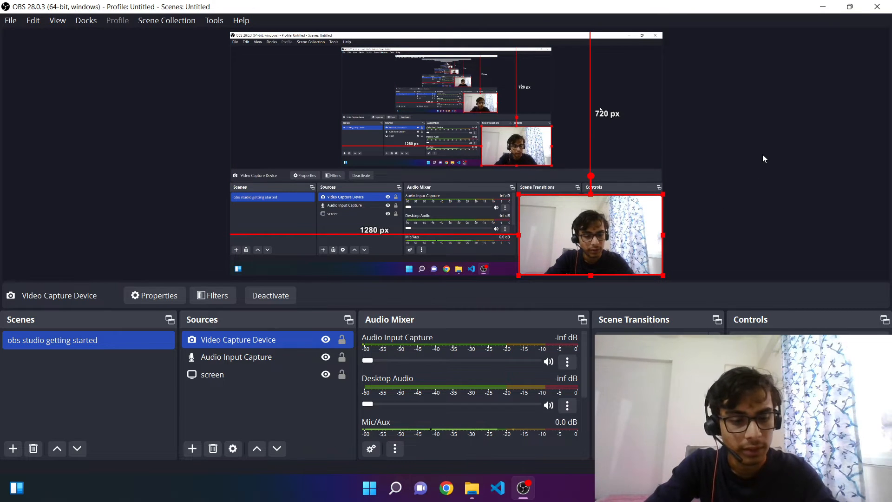
# Step: Open the Snipping Tool, capture a rectangular snip of the webcam overlay in the OBS preview, and minimize the result
pyautogui.press('super')
pyautogui.write('sni')
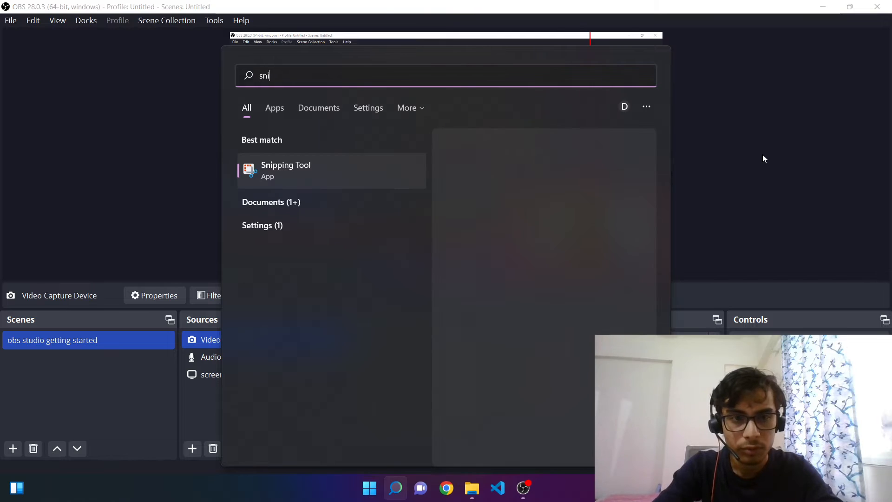
pyautogui.press('Return')
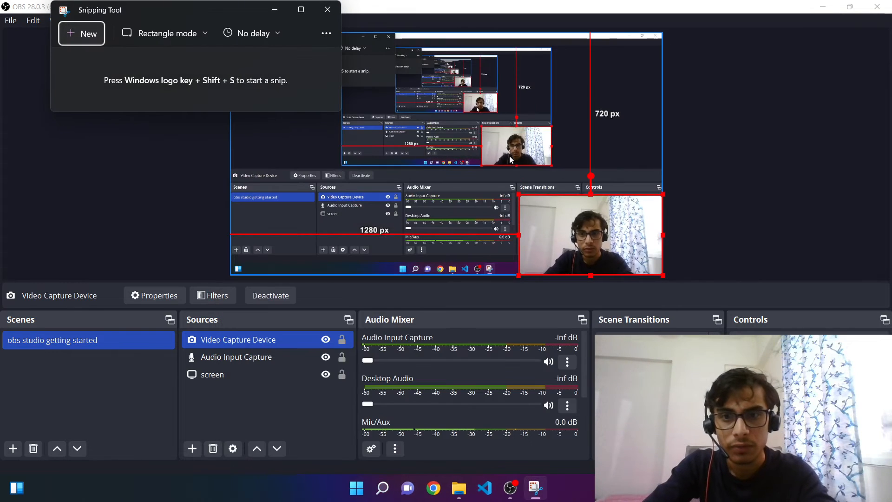
pyautogui.moveTo(233, 13); pyautogui.dragTo(268, 88)
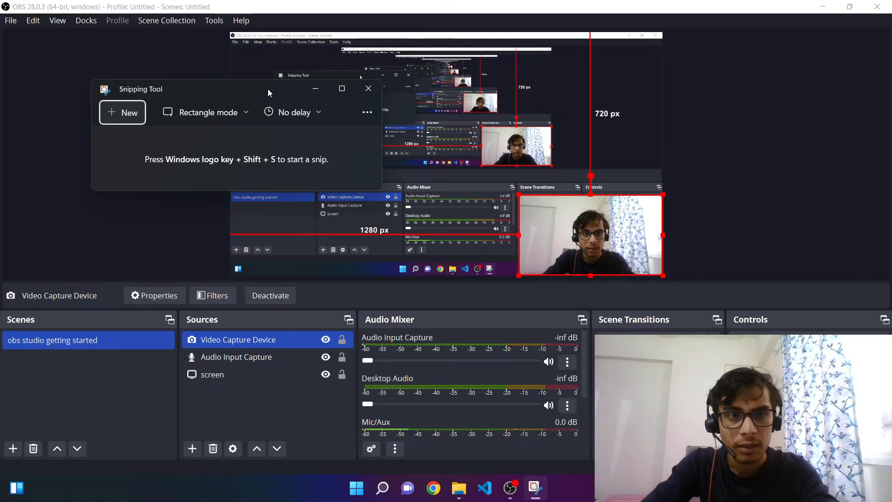
pyautogui.click(122, 113)
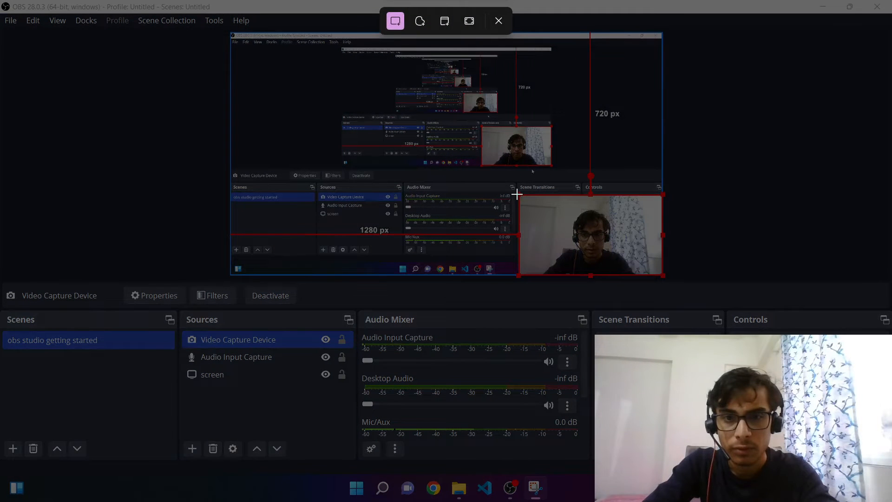
pyautogui.moveTo(517, 195); pyautogui.dragTo(661, 275)
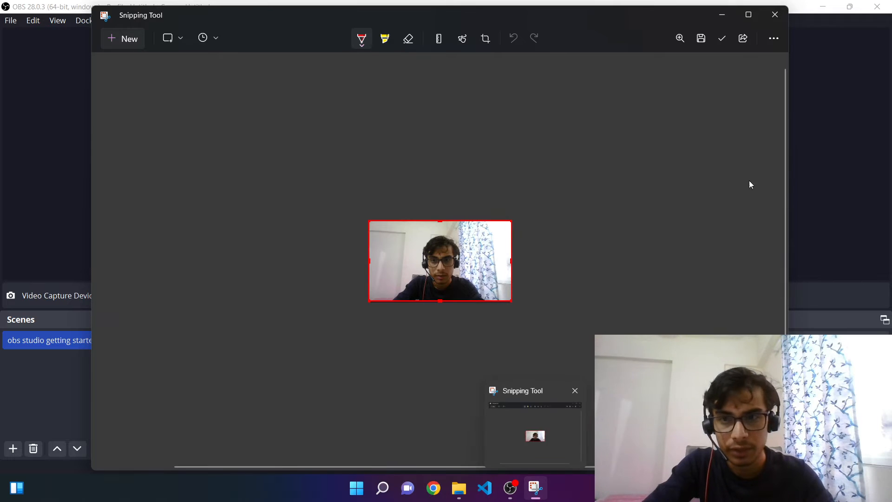
pyautogui.click(721, 15)
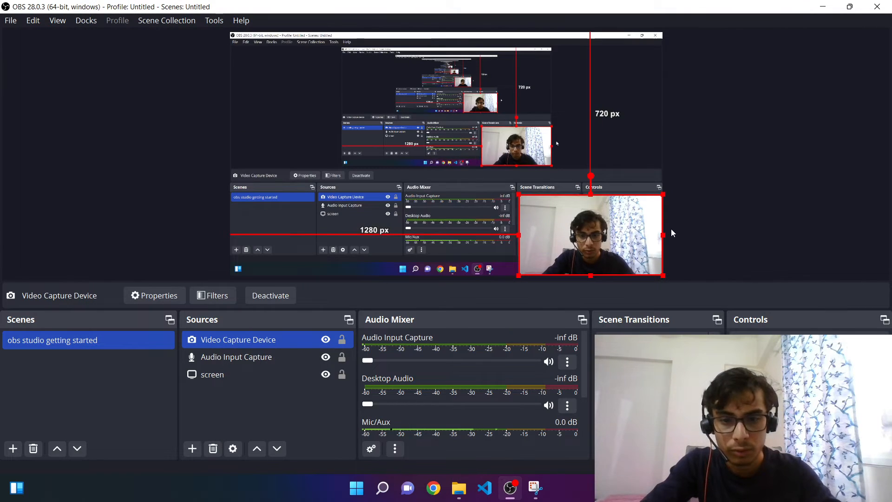
# Step: Open PowerPoint and create a blank presentation
pyautogui.press('super')
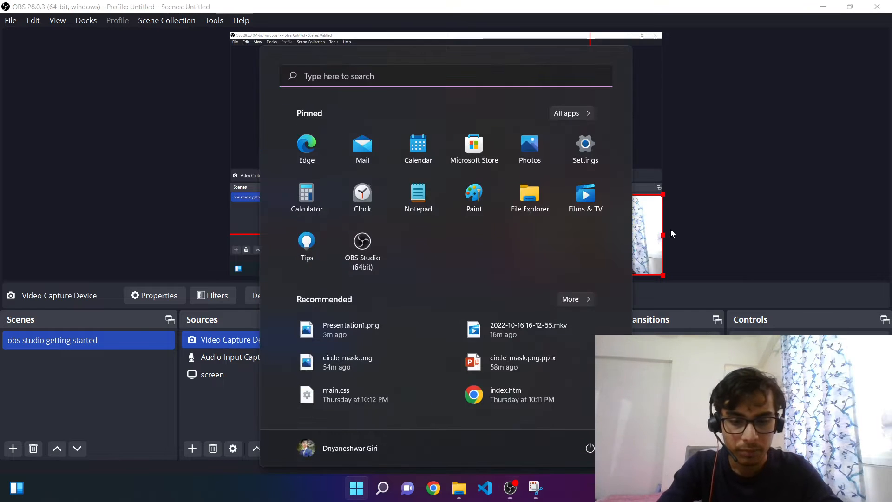
pyautogui.write('powerPoint')
pyautogui.press('Return')
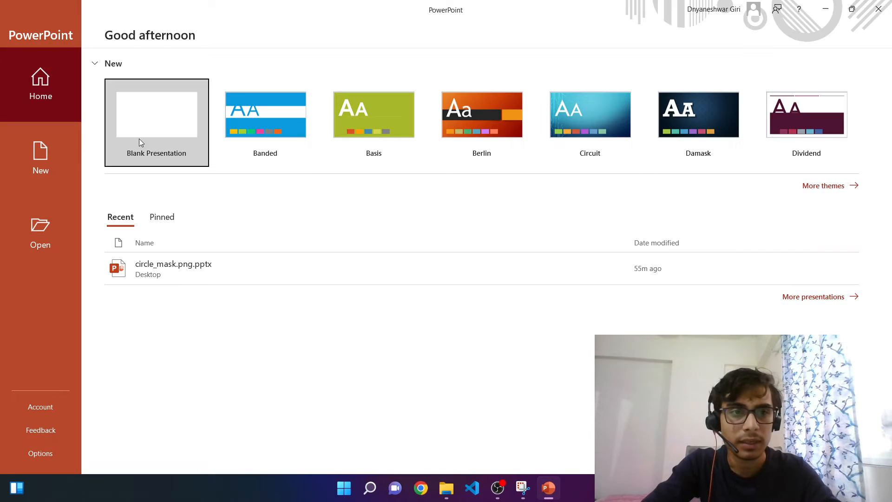
pyautogui.click(140, 133)
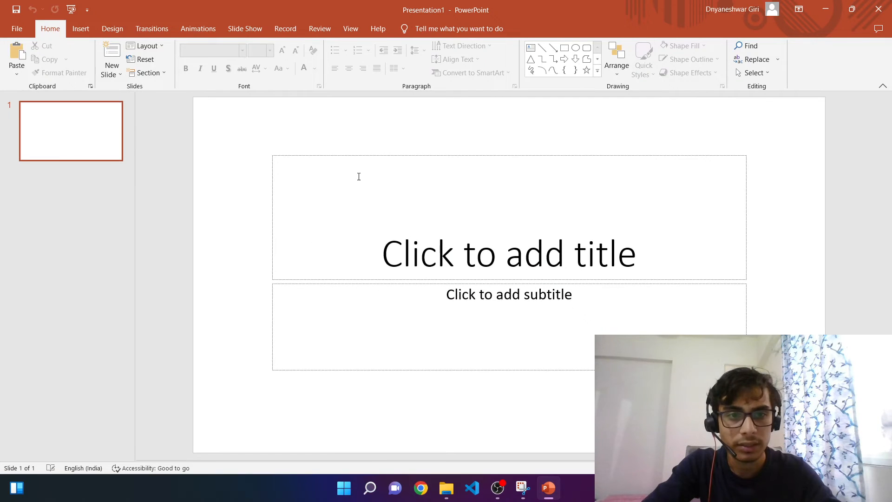
# Step: Delete the title and subtitle placeholders from the first slide
pyautogui.click(306, 157)
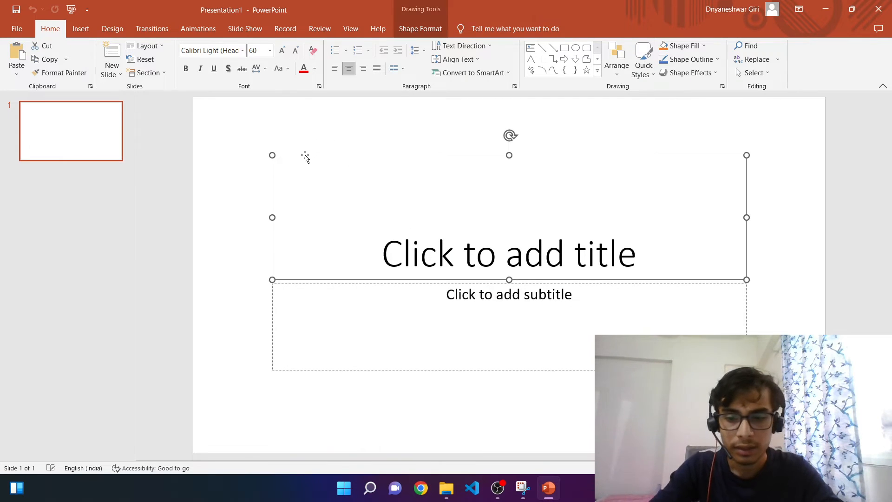
pyautogui.press('Delete')
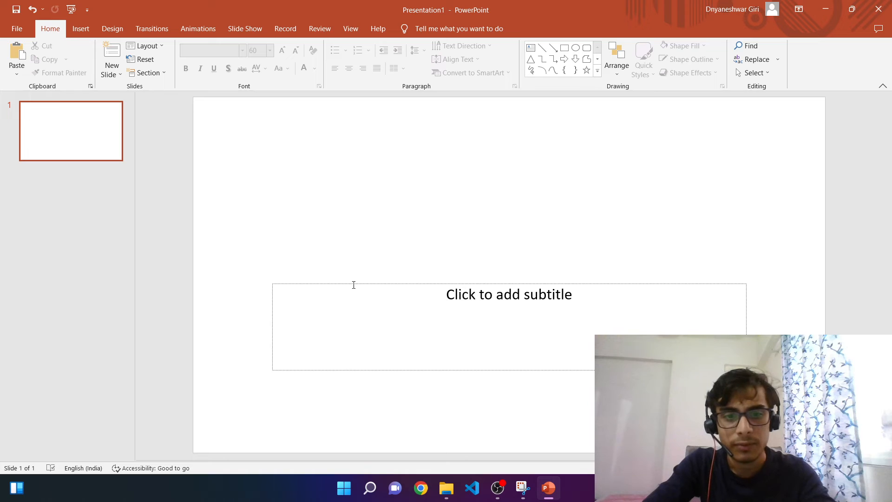
pyautogui.click(346, 285)
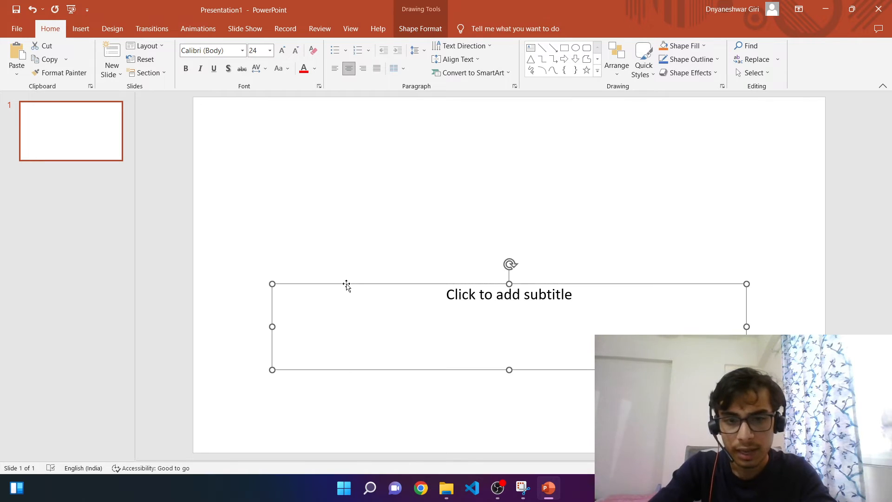
pyautogui.press('Delete')
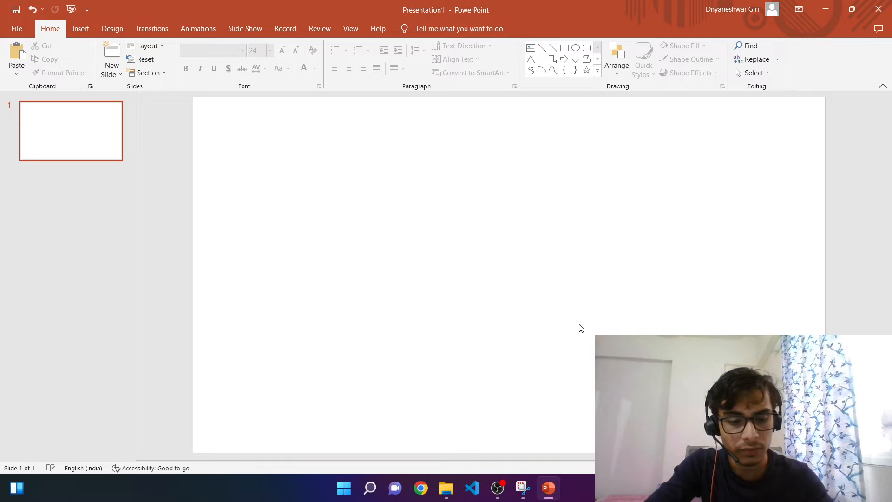
# Step: Paste the webcam snip onto the slide and enlarge it to about 34 by 19.4 cm so it covers the slide
pyautogui.hotkey('ctrl', 'v')
pyautogui.moveTo(571, 310); pyautogui.dragTo(829, 457)
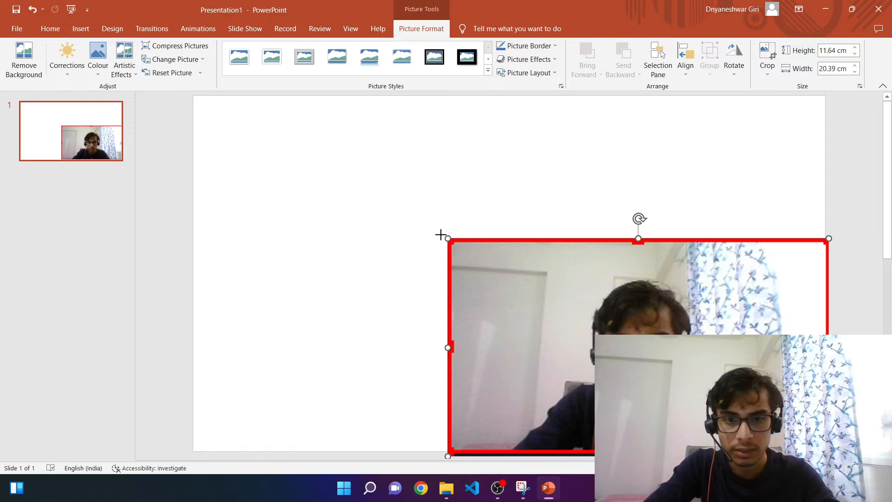
pyautogui.moveTo(441, 235); pyautogui.dragTo(195, 103)
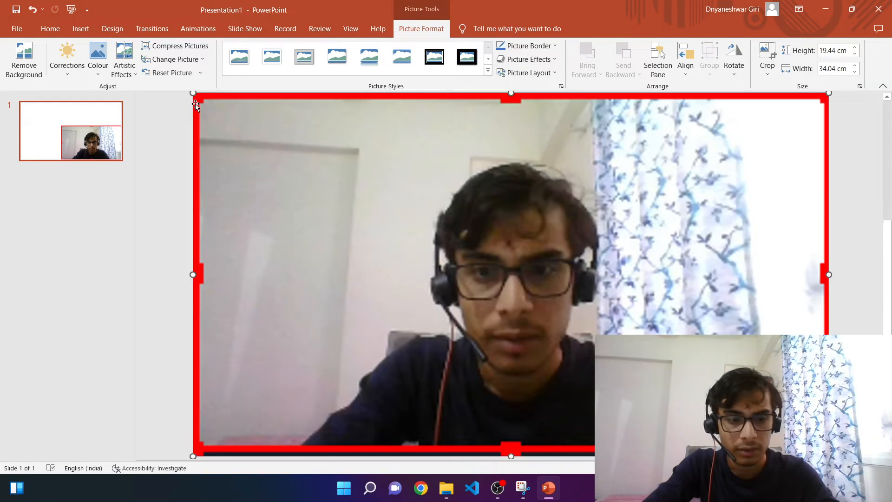
# Step: Insert an oval shape about 16.9 cm wide and 16.8 cm high over the person in the webcam picture
pyautogui.click(80, 28)
pyautogui.click(184, 72)
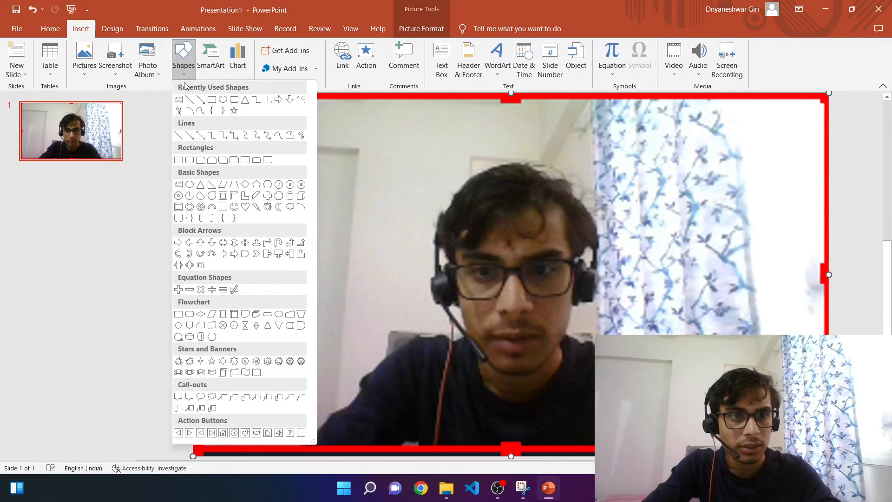
pyautogui.click(223, 100)
pyautogui.moveTo(380, 162); pyautogui.dragTo(696, 472)
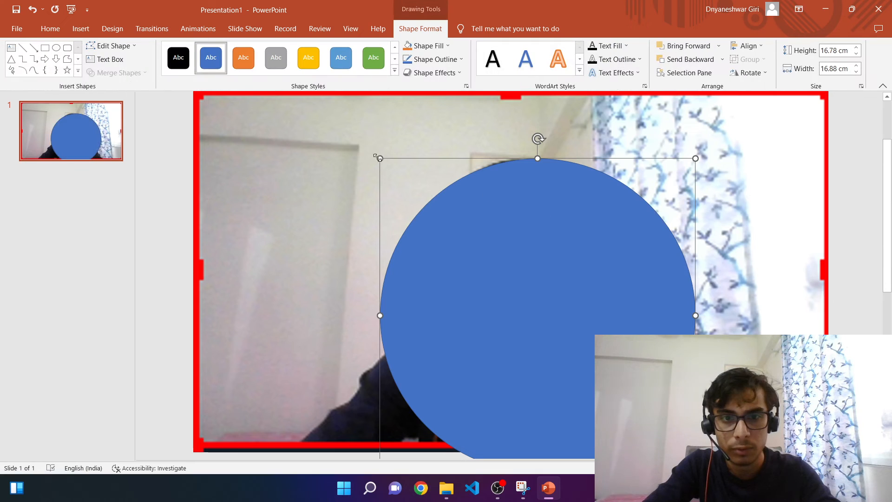
# Step: Resize the blue oval over the person in the webcam picture to about 18.8 cm wide and 18.1 cm high
pyautogui.moveTo(379, 158); pyautogui.dragTo(289, 85)
pyautogui.moveTo(461, 206); pyautogui.dragTo(542, 215)
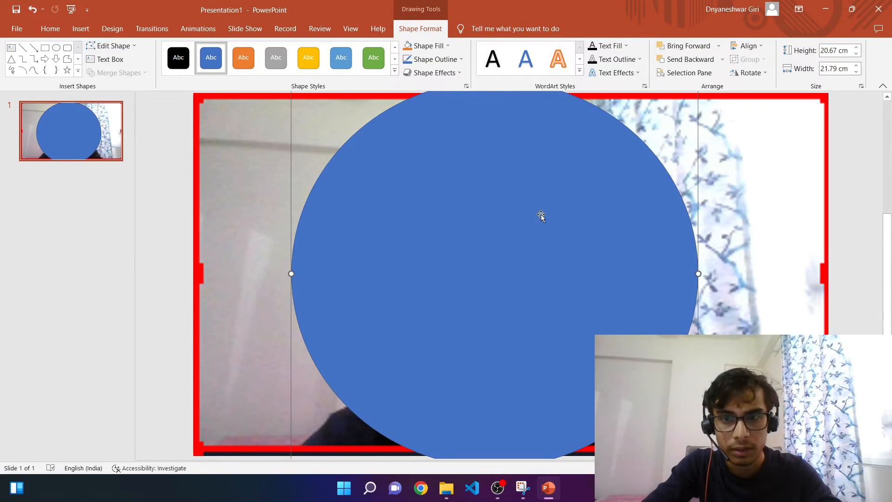
pyautogui.scroll(-1, 495, 274)
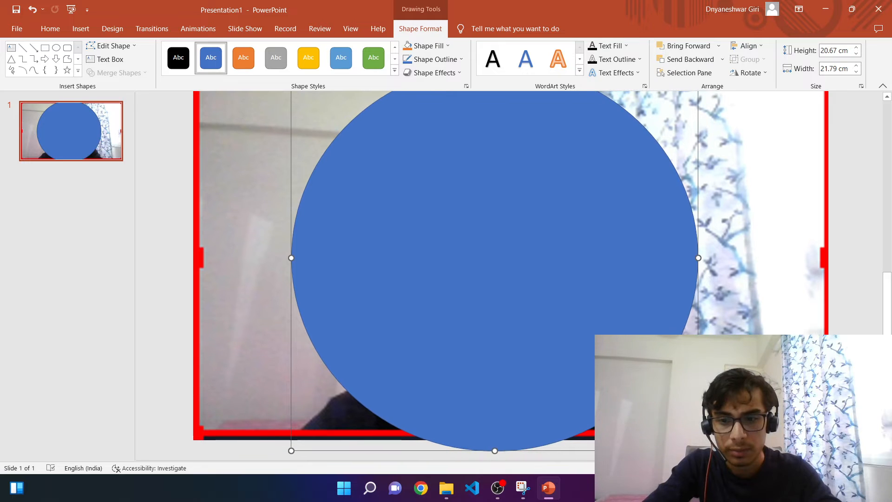
pyautogui.moveTo(699, 451); pyautogui.dragTo(672, 428)
pyautogui.scroll(3, 578, 359)
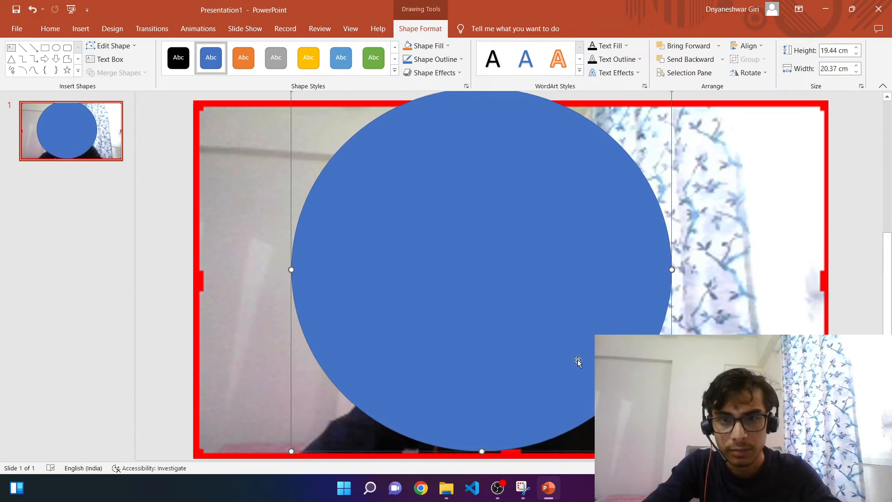
pyautogui.moveTo(289, 104); pyautogui.dragTo(328, 122)
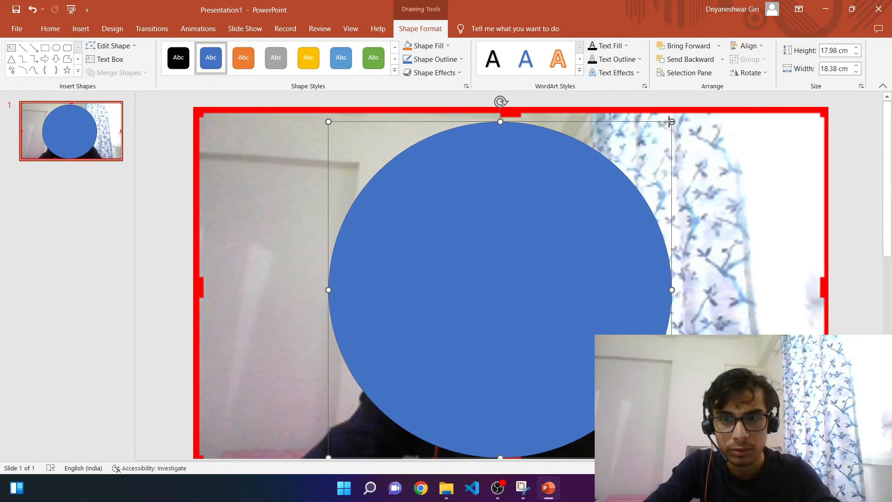
pyautogui.moveTo(671, 122); pyautogui.dragTo(679, 108)
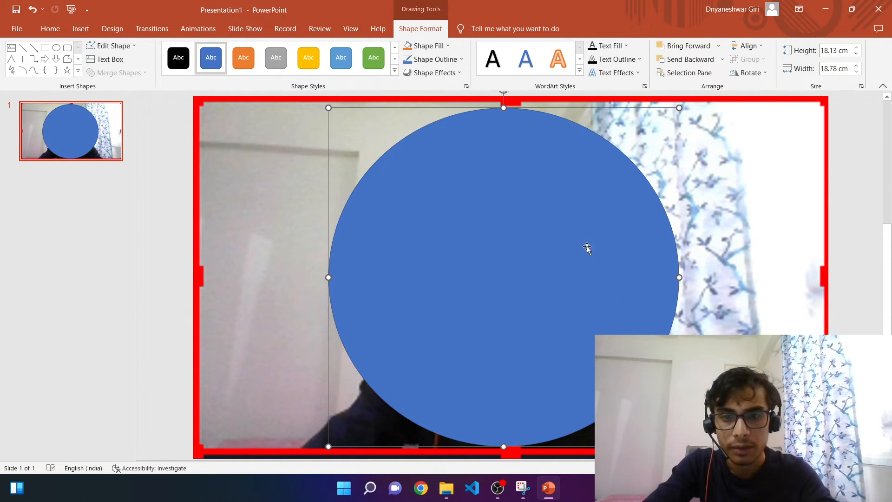
# Step: Delete the webcam picture behind the oval from the slide
pyautogui.click(777, 223)
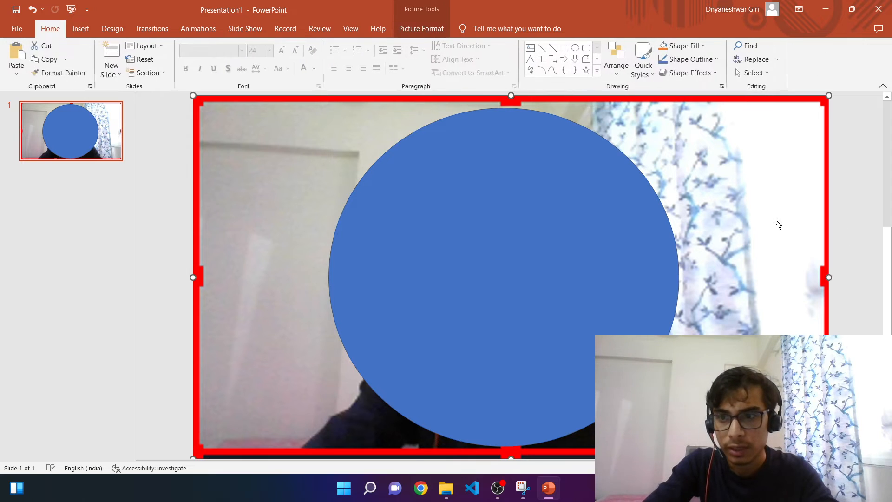
pyautogui.press('Delete')
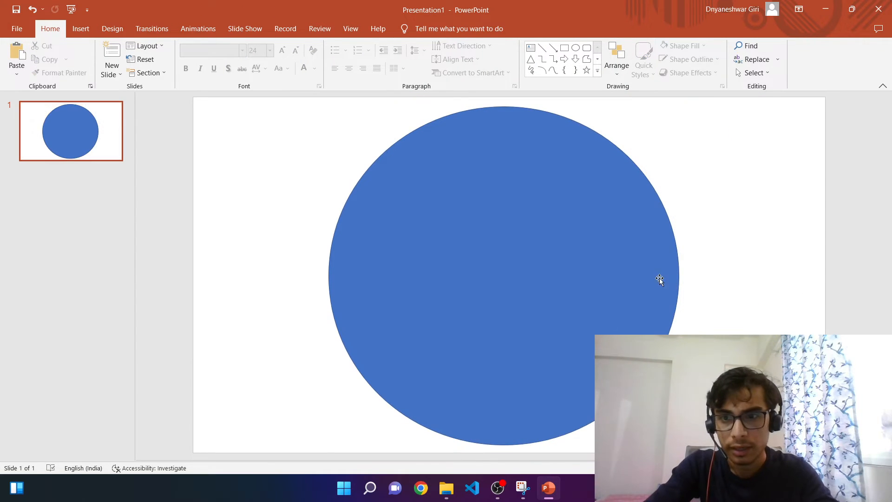
# Step: Remove the circle's outline and fill the circle with black
pyautogui.click(566, 259)
pyautogui.rightClick(566, 259)
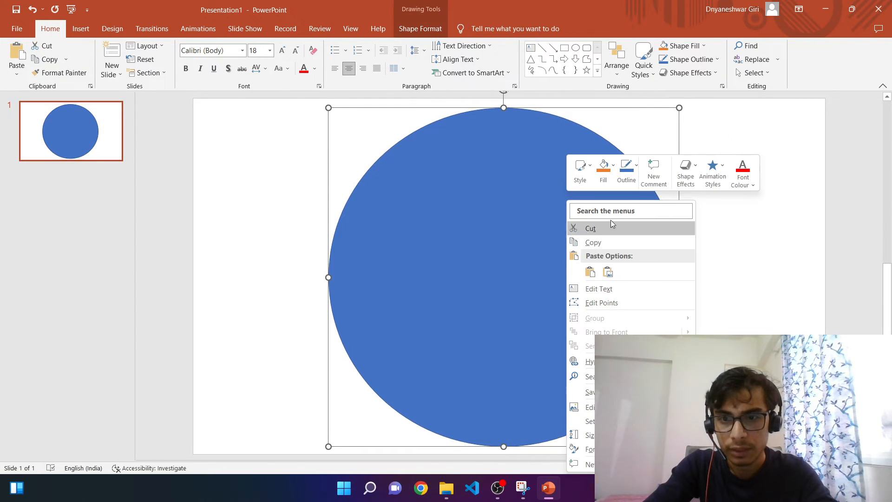
pyautogui.click(628, 170)
pyautogui.click(626, 284)
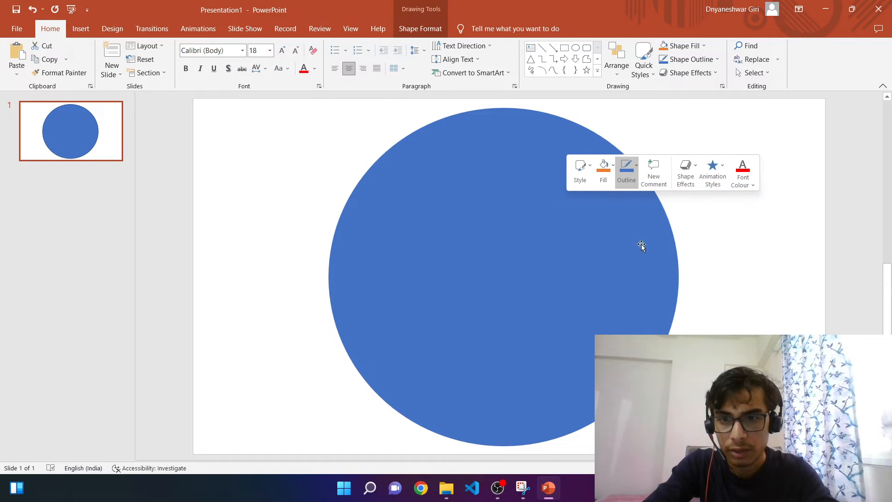
pyautogui.click(603, 179)
pyautogui.click(606, 208)
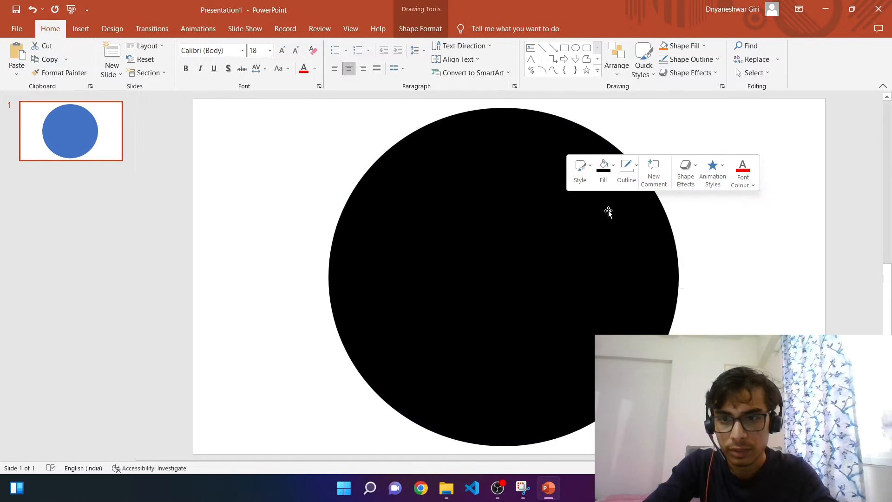
# Step: Format the slide background with a solid black fill
pyautogui.rightClick(780, 217)
pyautogui.click(700, 332)
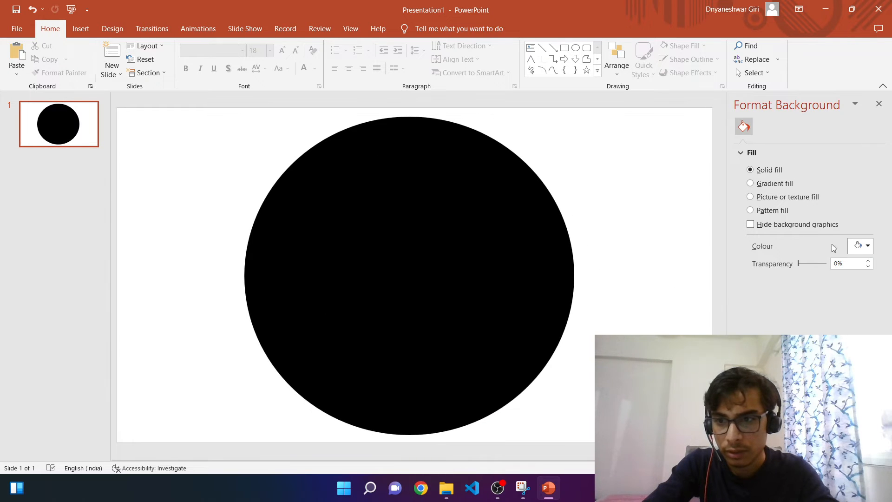
pyautogui.click(860, 246)
pyautogui.click(802, 287)
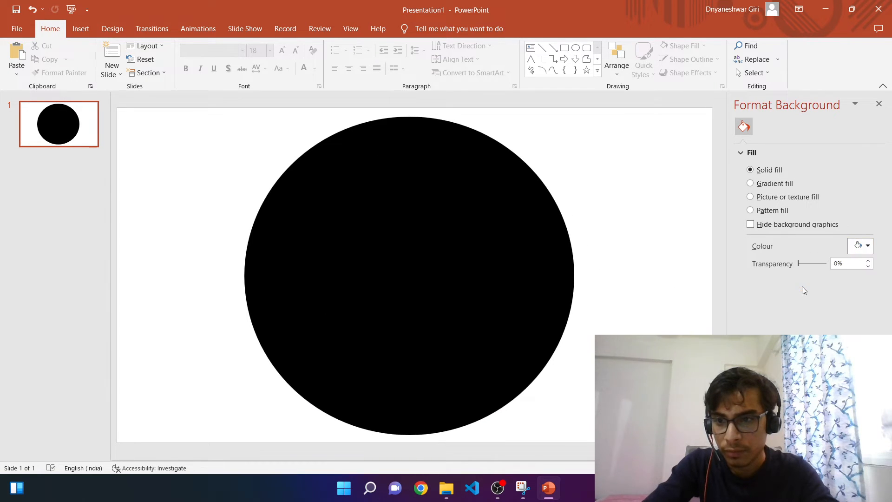
pyautogui.click(861, 246)
pyautogui.click(811, 284)
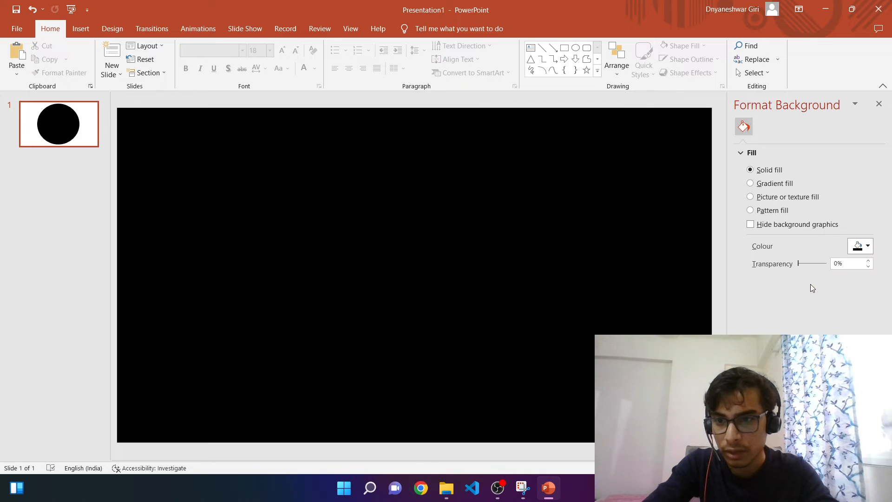
# Step: Change the circle's fill to white and close the shape formatting options
pyautogui.click(498, 255)
pyautogui.rightClick(498, 257)
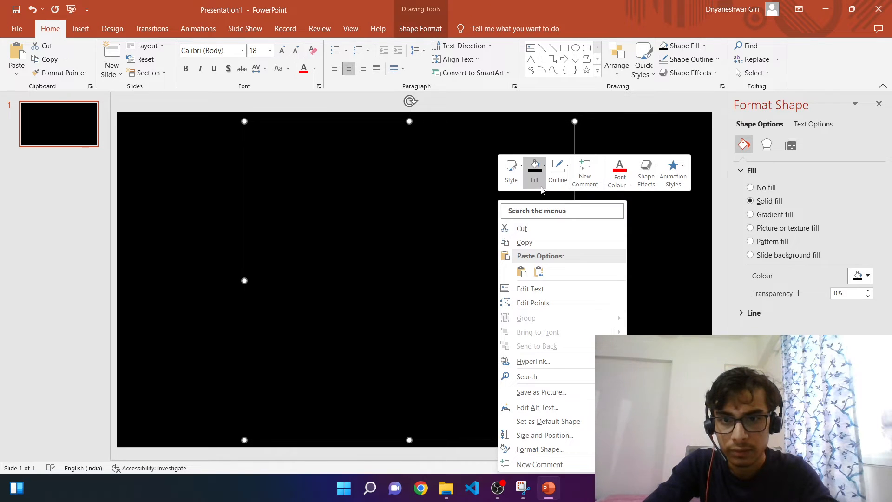
pyautogui.click(536, 168)
pyautogui.click(533, 207)
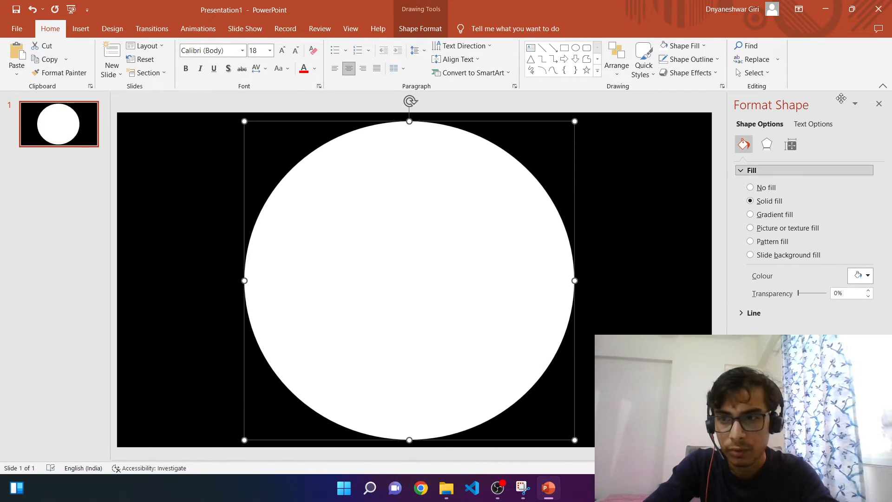
pyautogui.click(878, 104)
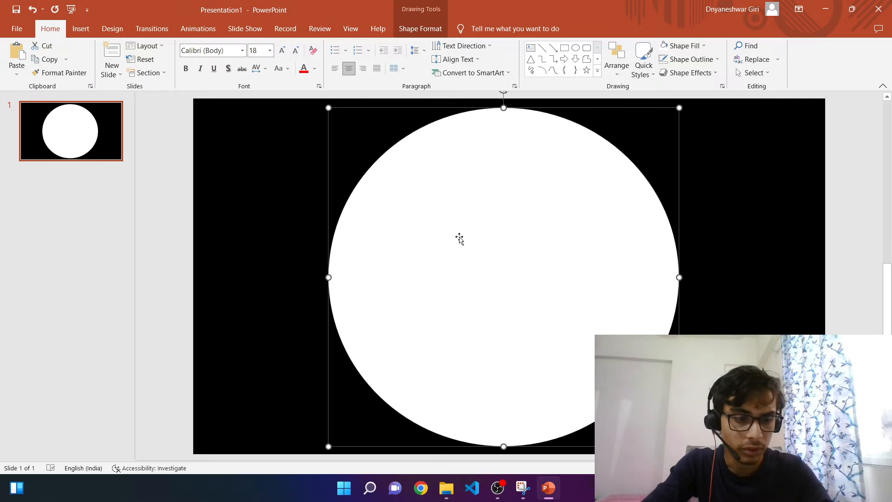
# Step: Start saving the slide to the Desktop folder in PNG Portable Network Graphics Format
pyautogui.hotkey('ctrl', 's')
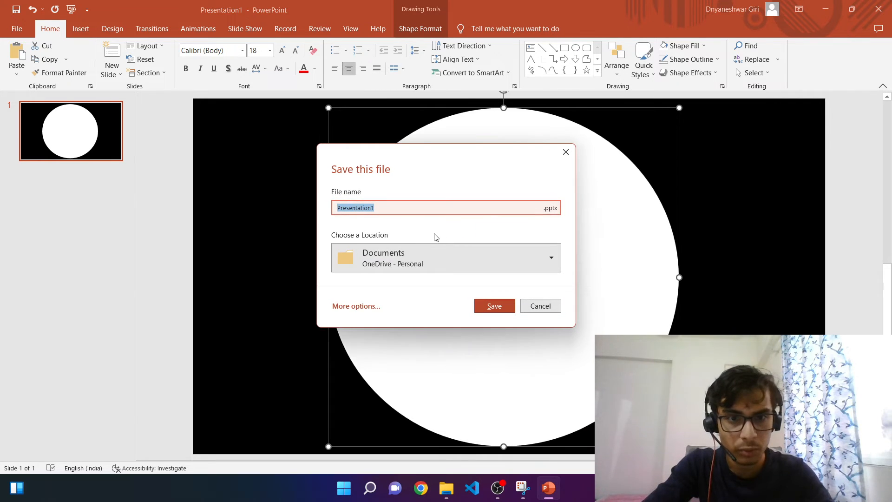
pyautogui.click(359, 305)
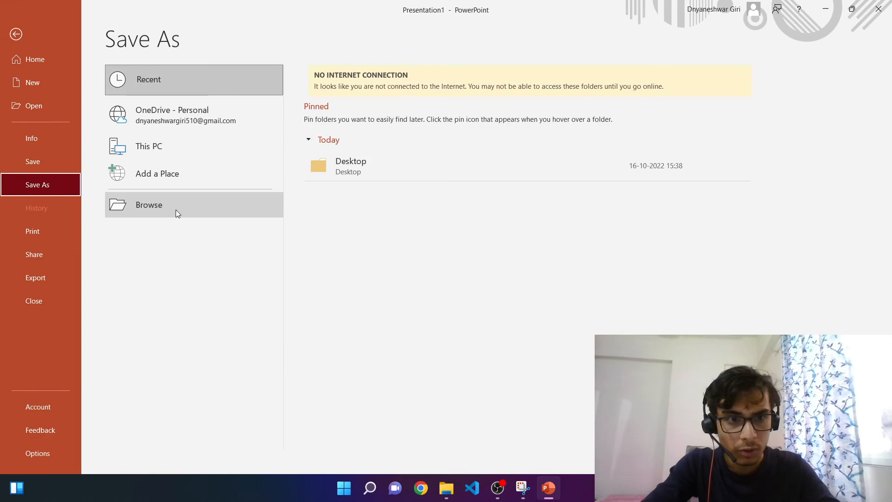
pyautogui.click(367, 173)
pyautogui.click(185, 210)
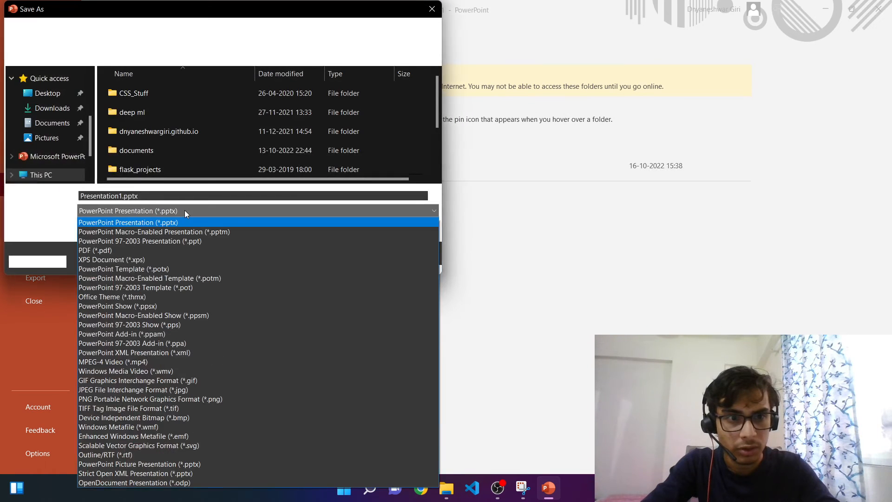
pyautogui.click(164, 399)
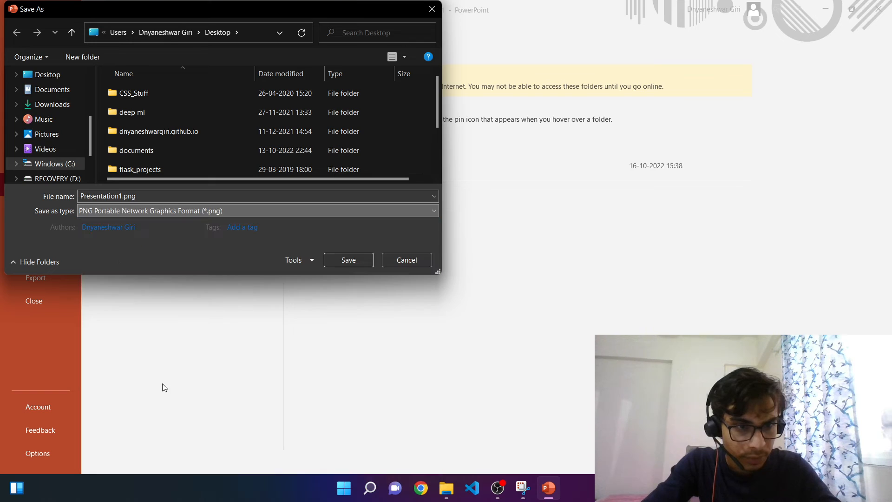
# Step: Name the image circle_mask.png and save it, completing the export
pyautogui.click(121, 198)
pyautogui.click(120, 197)
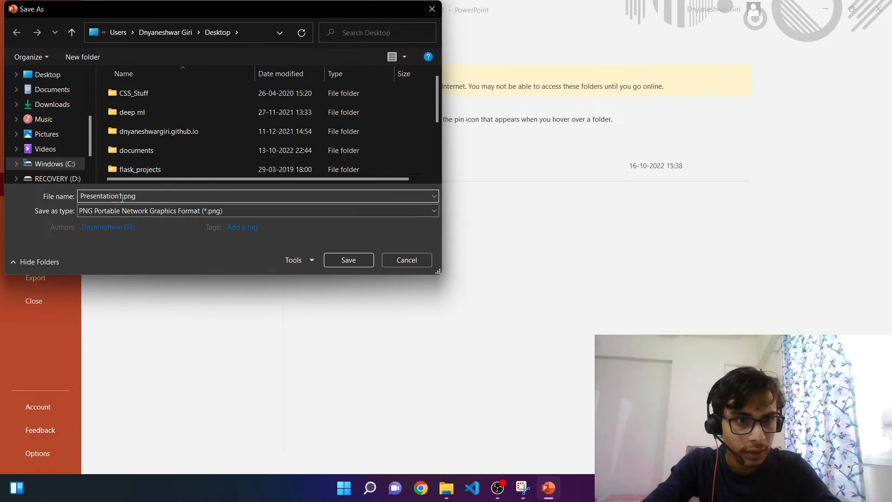
pyautogui.write('ci')
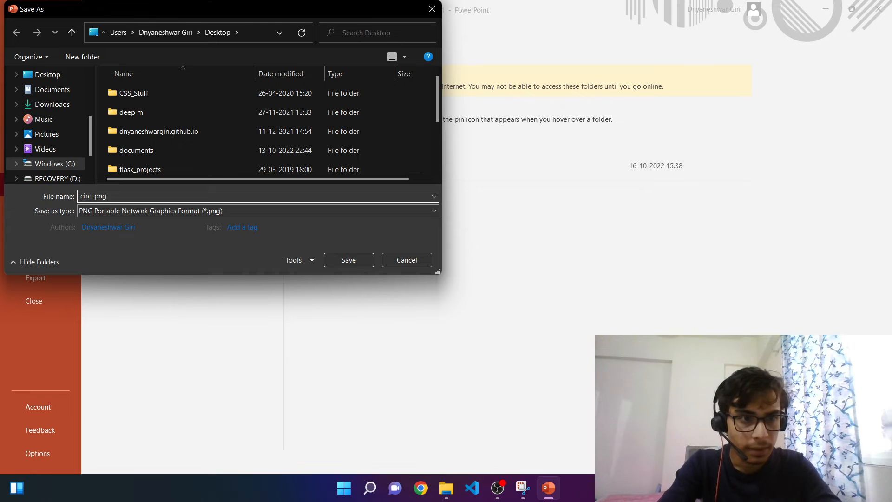
pyautogui.write('rcle_mas')
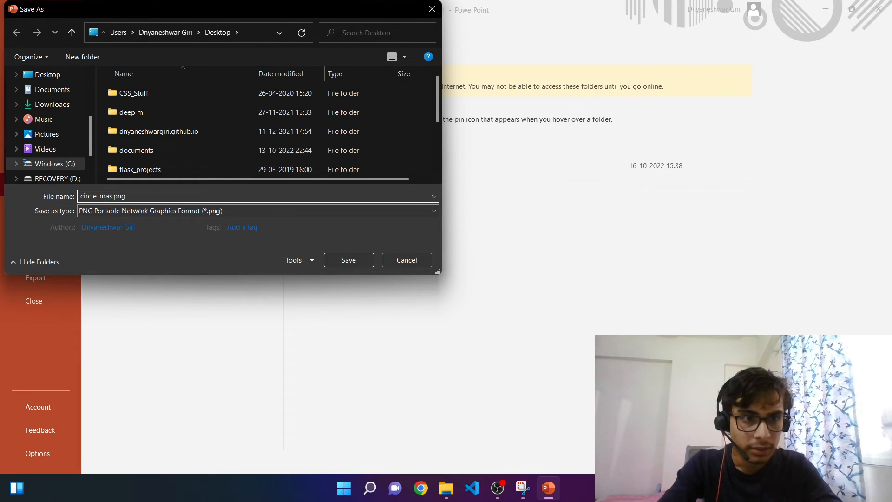
pyautogui.write('k')
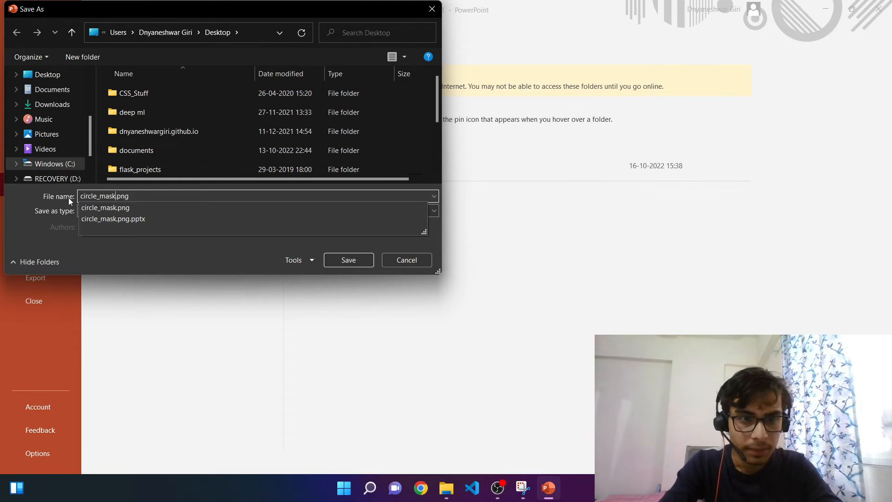
pyautogui.click(344, 259)
pyautogui.click(469, 244)
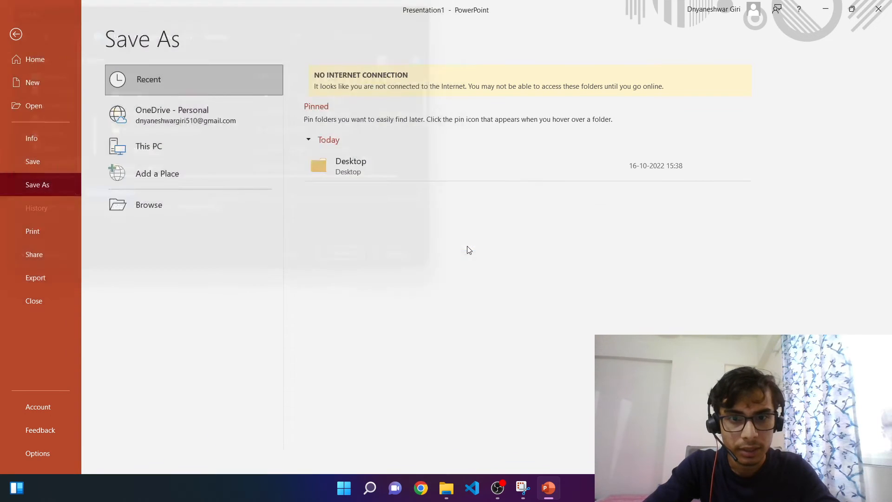
pyautogui.click(444, 274)
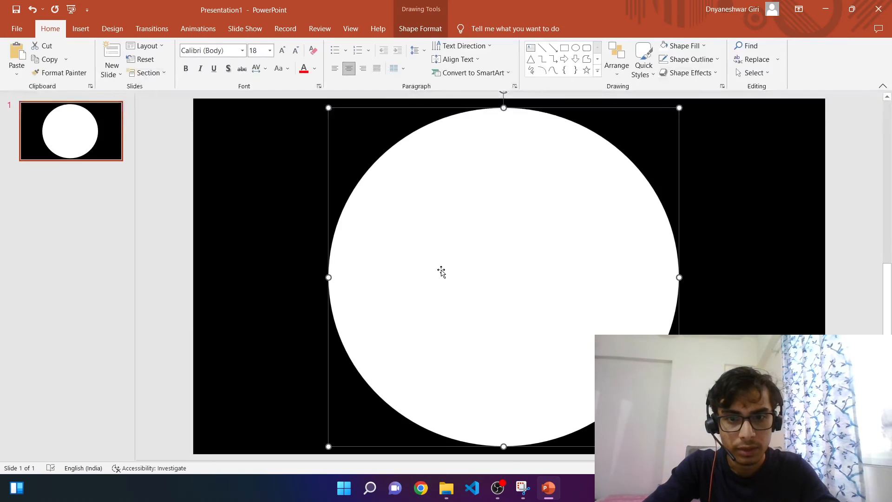
# Step: Switch to OBS Studio
pyautogui.click(496, 495)
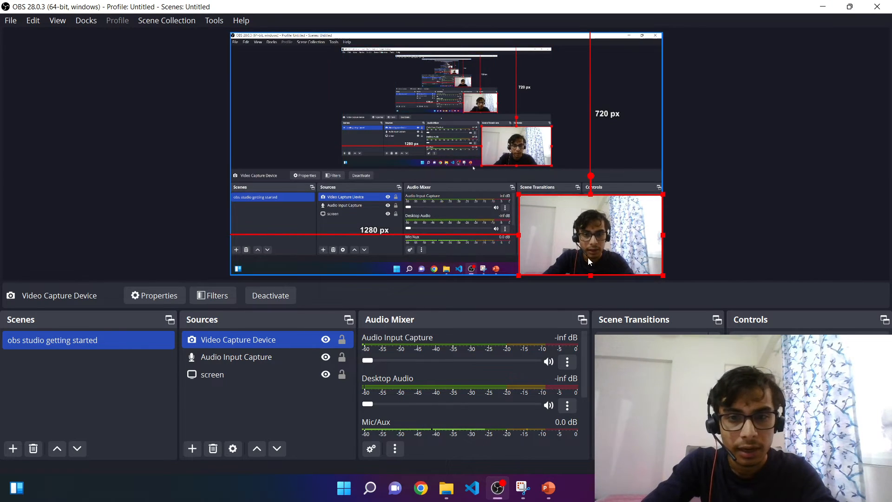
pyautogui.click(607, 245)
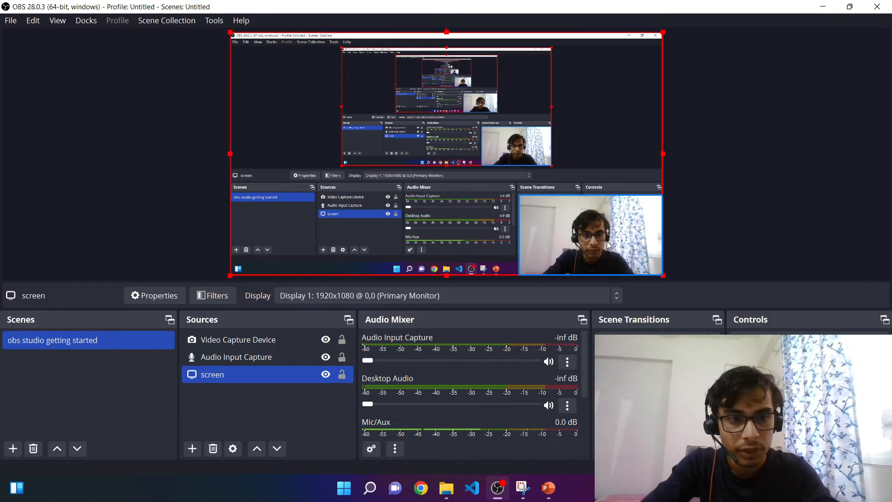
pyautogui.click(211, 295)
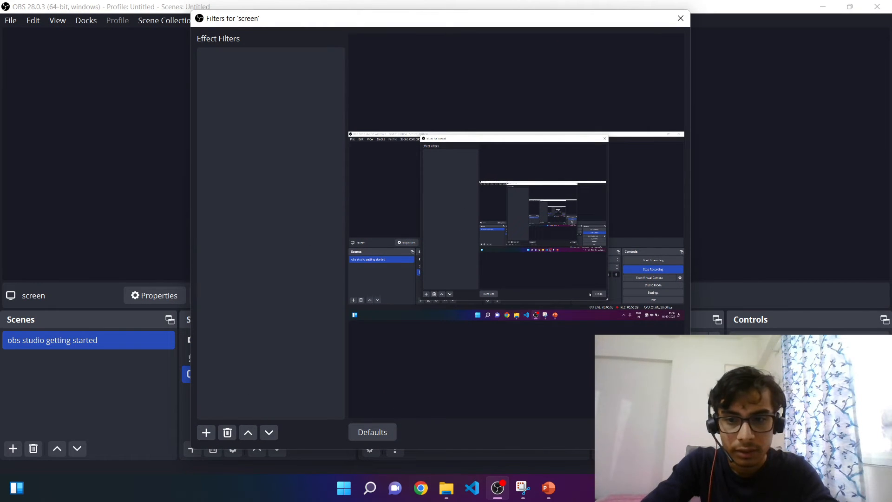
pyautogui.click(663, 433)
pyautogui.click(756, 210)
# Step: Leave the screen source's filters, select the webcam's Video Capture Device source and open its filters
pyautogui.click(609, 231)
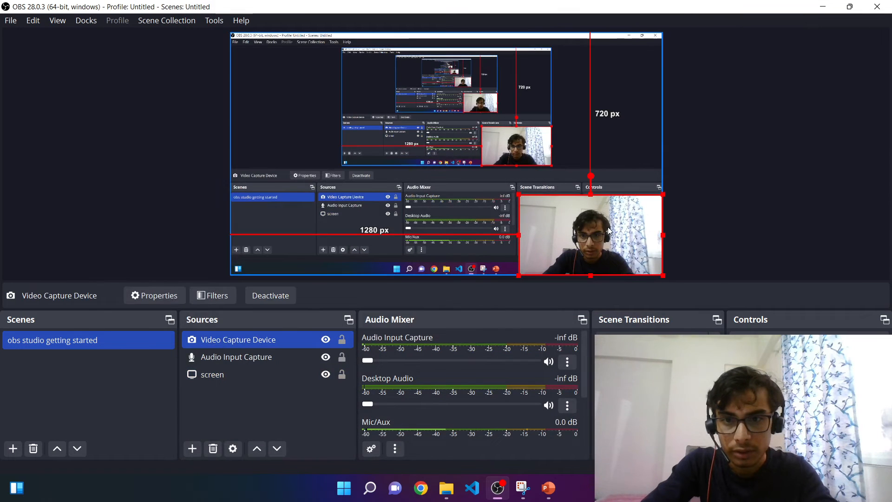
pyautogui.click(213, 296)
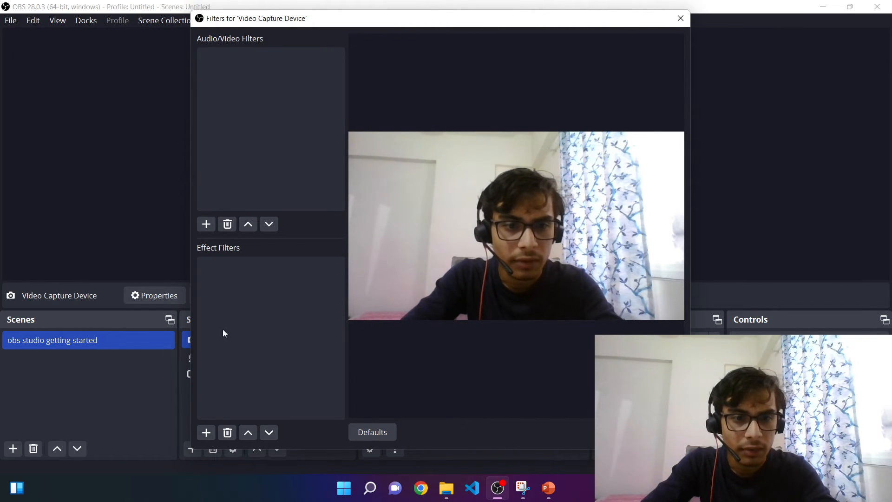
pyautogui.click(207, 224)
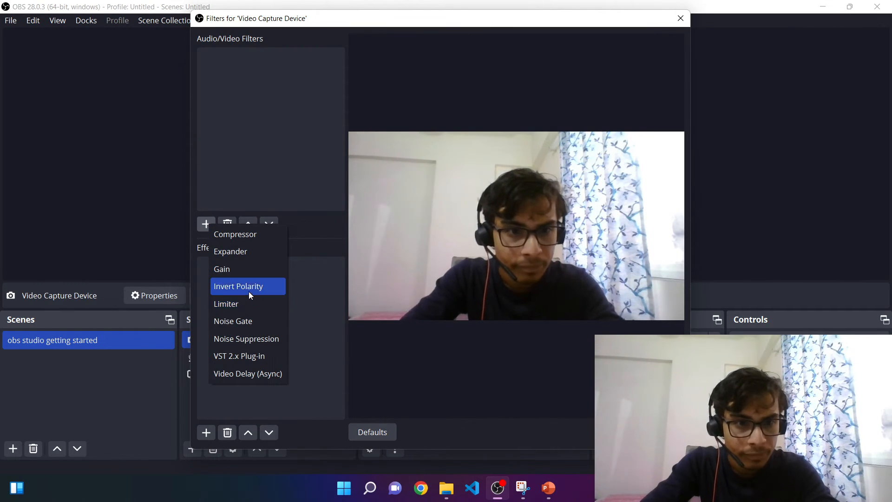
pyautogui.click(314, 396)
pyautogui.click(207, 432)
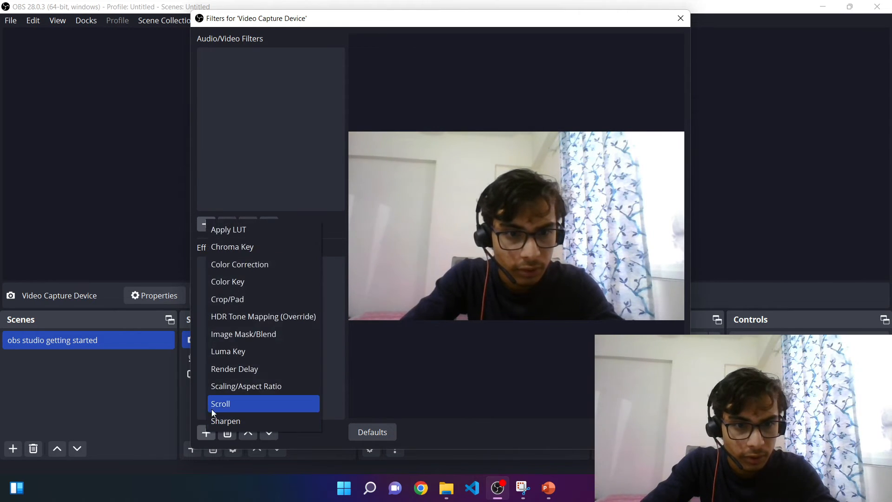
pyautogui.click(385, 377)
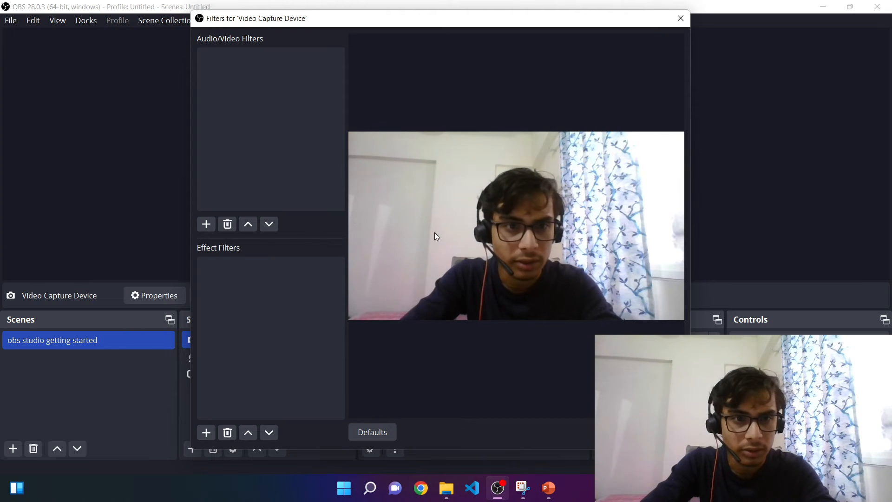
# Step: Add an Image Mask/Blend effect filter to the Video Capture Device source, keeping the suggested filter name
pyautogui.click(203, 431)
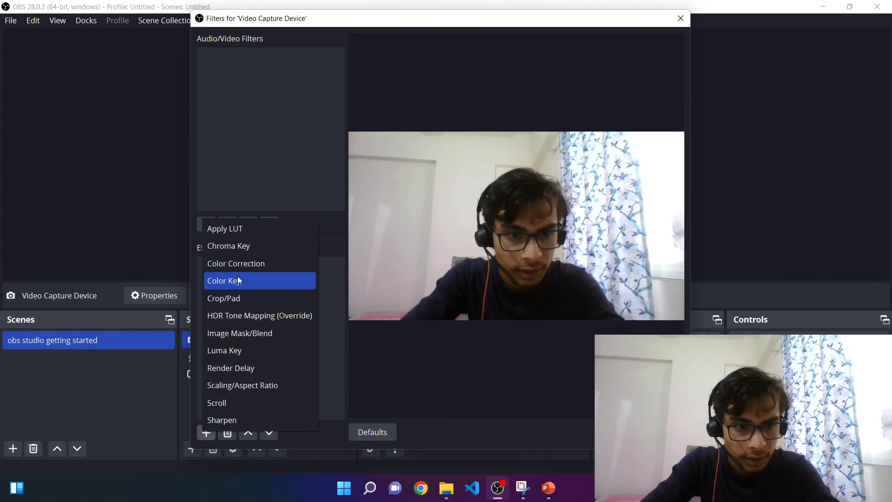
pyautogui.click(237, 328)
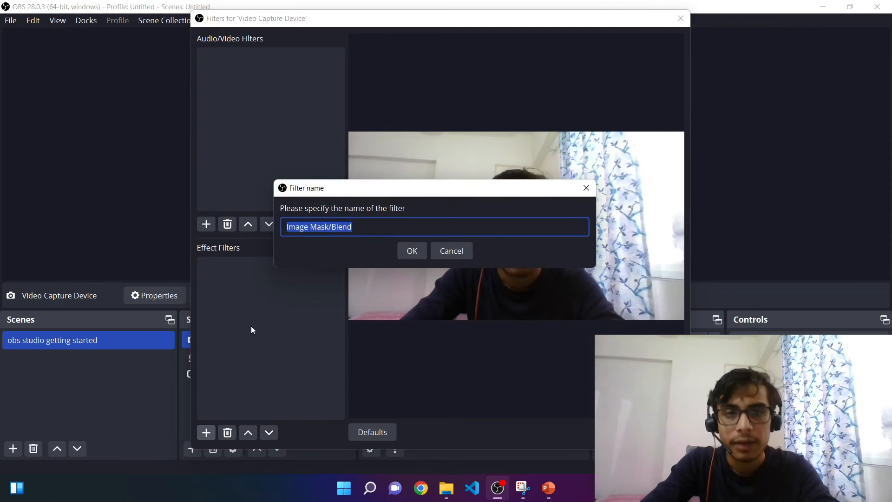
pyautogui.click(412, 252)
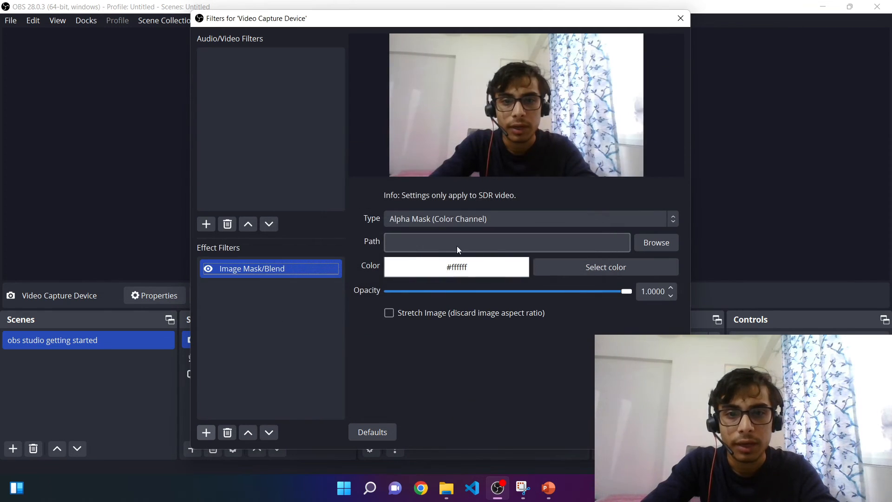
# Step: Load circle_mask.png from the Desktop folder as the filter's mask image and close the filter settings
pyautogui.click(658, 242)
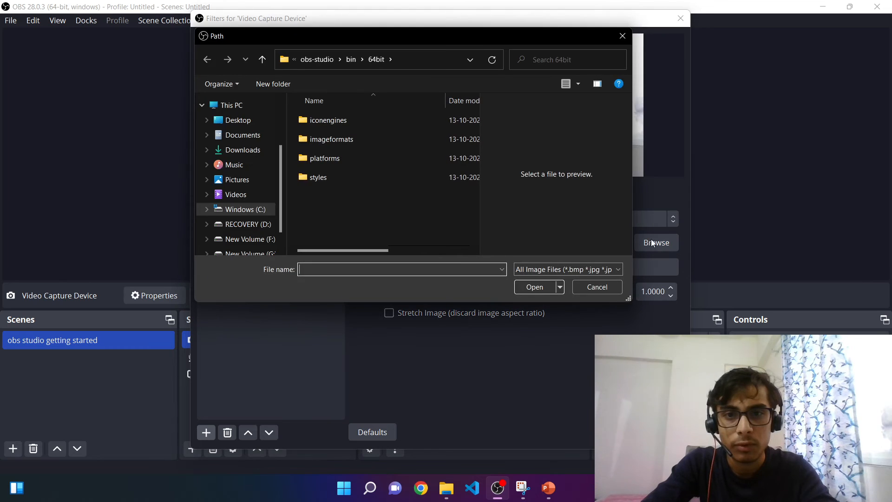
pyautogui.click(237, 121)
pyautogui.scroll(-3, 367, 195)
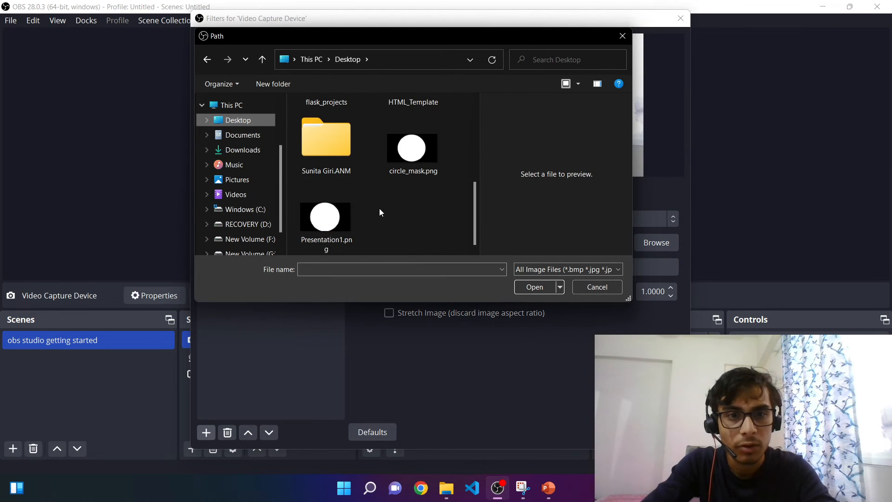
pyautogui.click(418, 171)
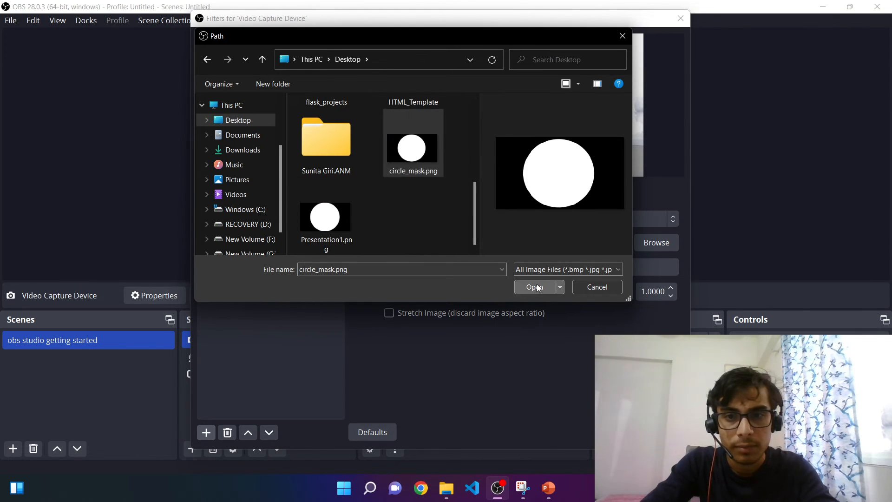
pyautogui.click(534, 287)
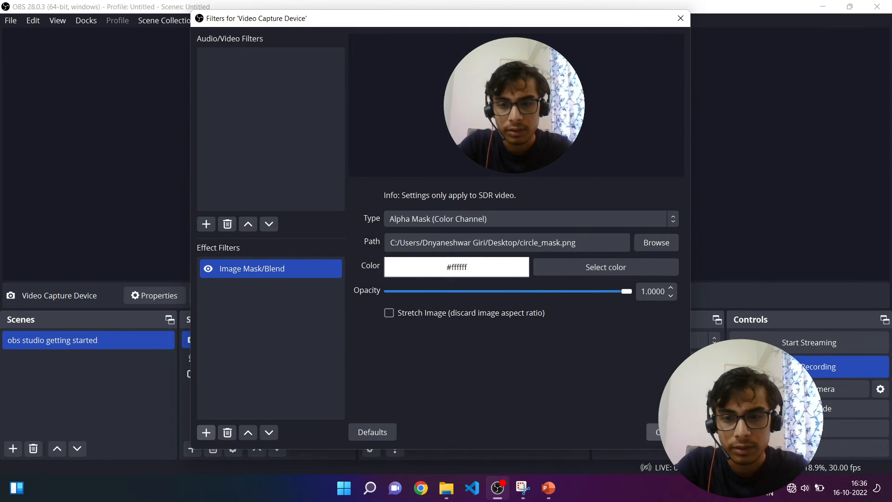
pyautogui.click(665, 432)
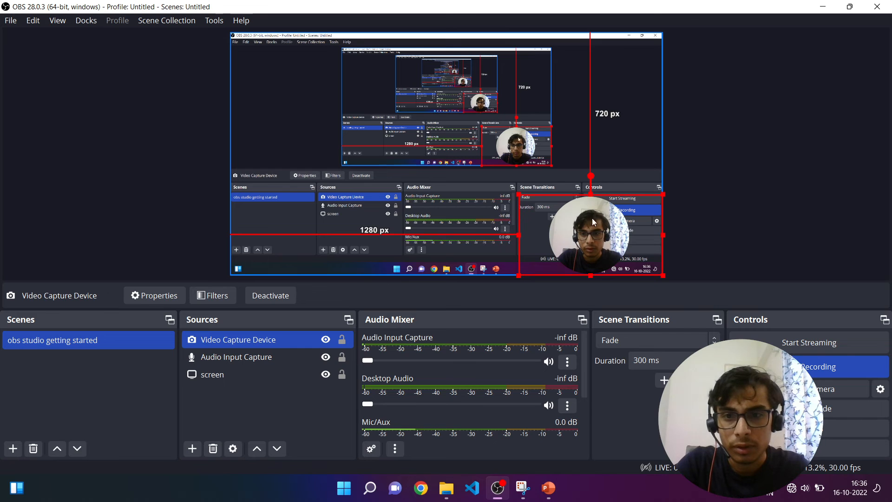
# Step: Shrink the circular webcam overlay and place it in the lower-left corner of the canvas
pyautogui.moveTo(603, 220)
pyautogui.mouseDown()
pyautogui.moveTo(295, 218)
pyautogui.moveTo(617, 217)
pyautogui.mouseUp()
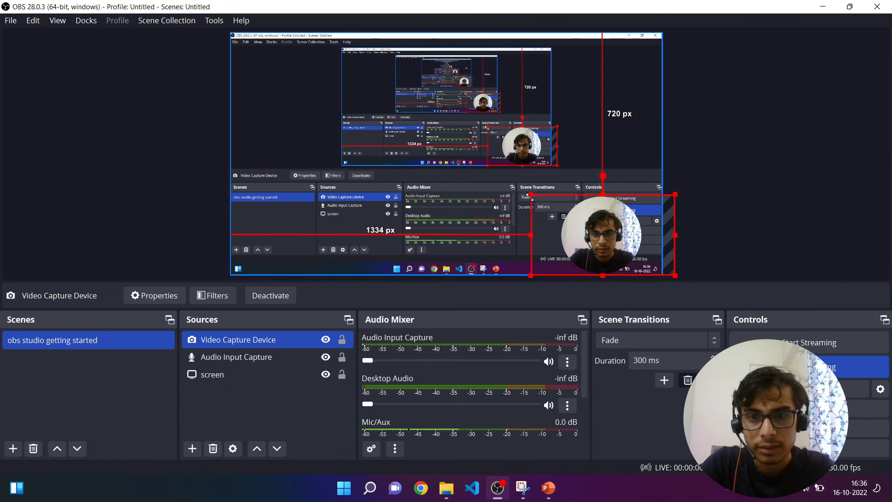
pyautogui.moveTo(530, 197); pyautogui.dragTo(578, 222)
pyautogui.moveTo(626, 247); pyautogui.dragTo(272, 226)
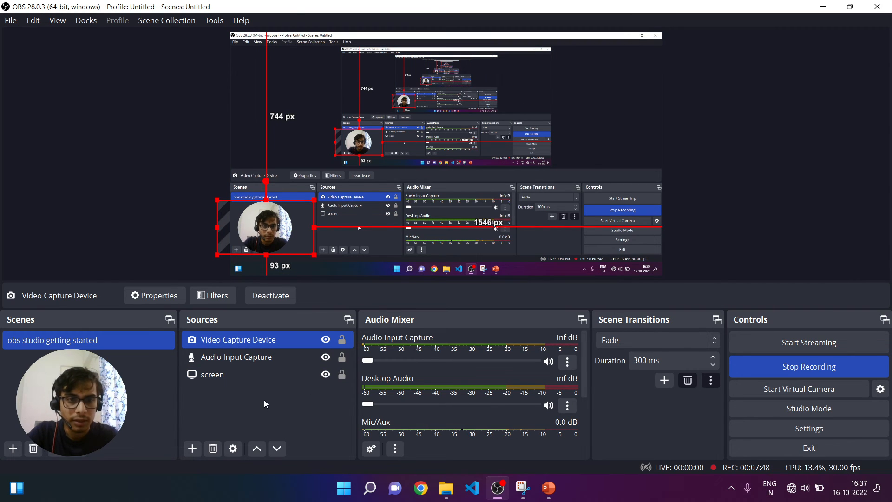
# Step: Add a new Window Capture source to the scene, keeping the suggested source name
pyautogui.keyDown('ctrl'); pyautogui.click(292, 377); pyautogui.keyUp('ctrl')
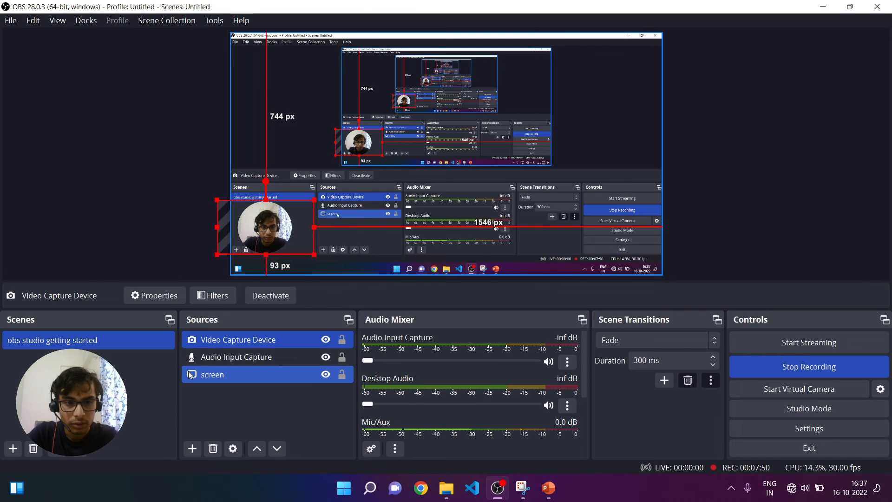
pyautogui.keyDown('ctrl'); pyautogui.click(283, 372); pyautogui.keyUp('ctrl')
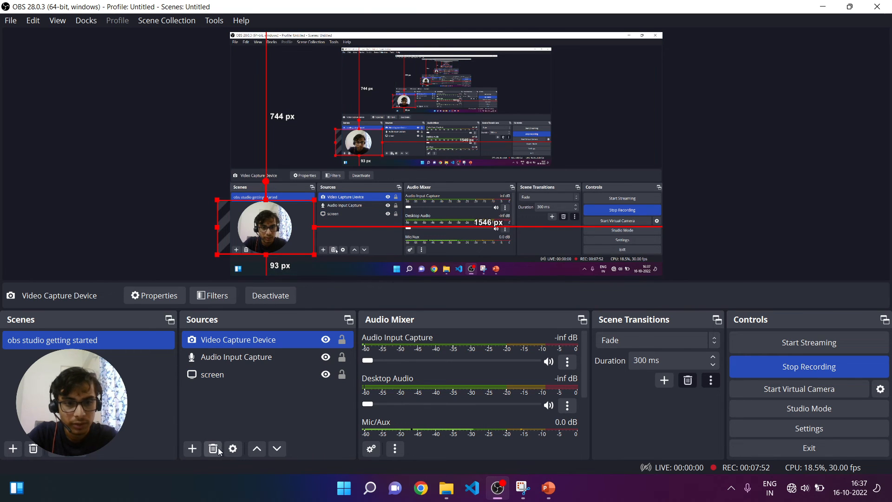
pyautogui.click(190, 449)
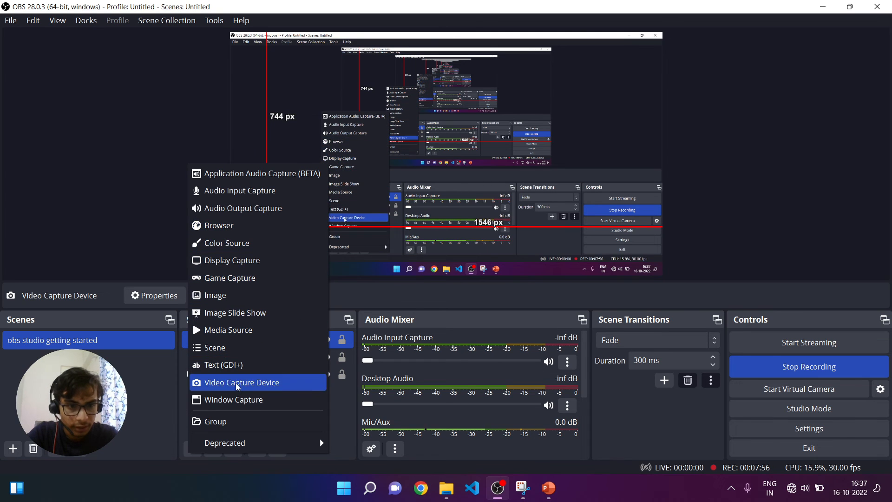
pyautogui.click(236, 402)
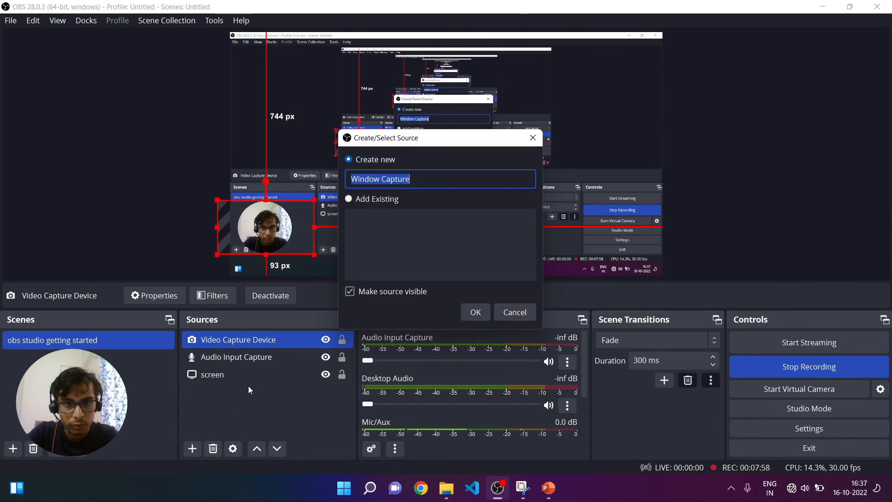
pyautogui.click(472, 313)
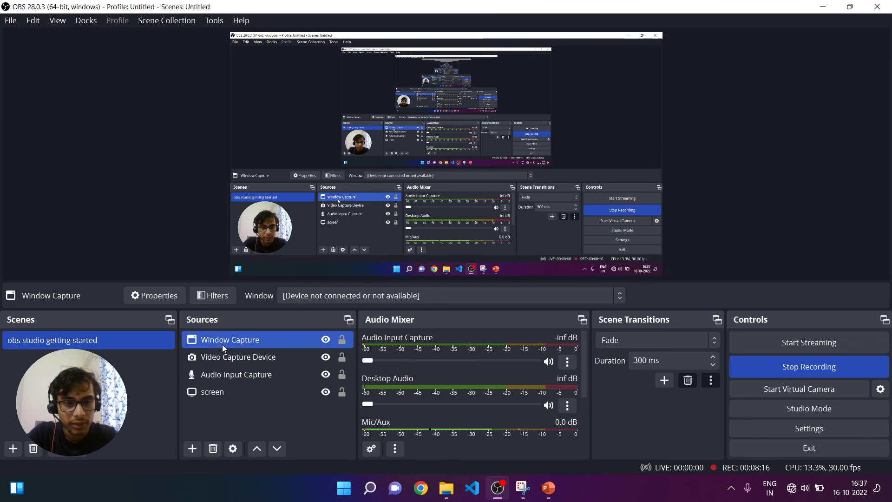
# Step: Remove the Window Capture source from the scene and confirm the removal
pyautogui.keyDown('ctrl'); pyautogui.click(231, 395); pyautogui.keyUp('ctrl')
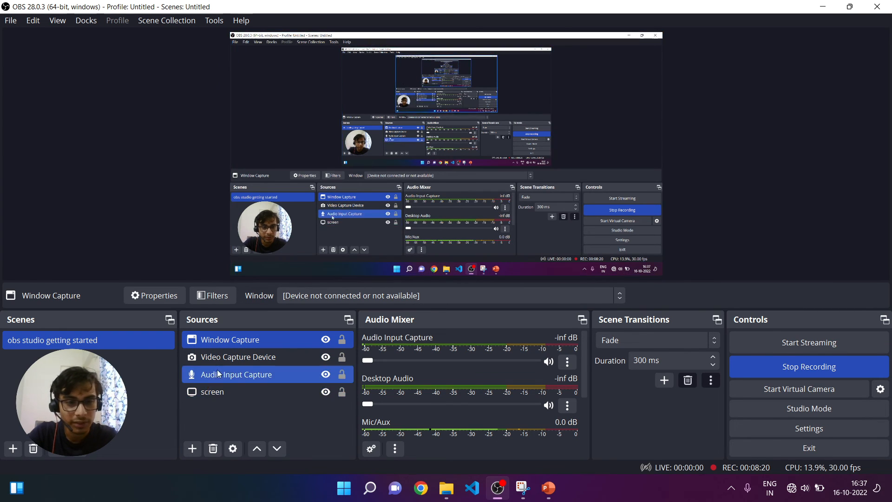
pyautogui.click(213, 452)
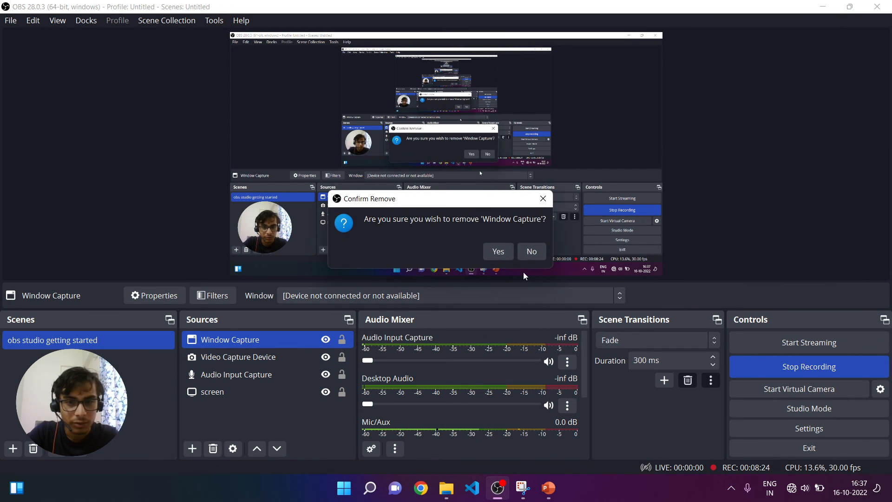
pyautogui.click(496, 251)
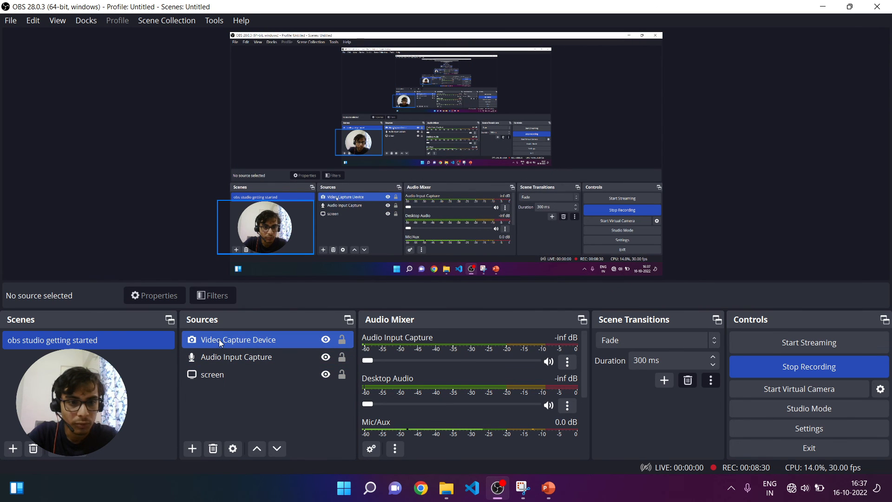
# Step: Reorder the Video Capture Device source to below the screen source and back to directly above it
pyautogui.moveTo(218, 339); pyautogui.dragTo(221, 386)
pyautogui.click(749, 214)
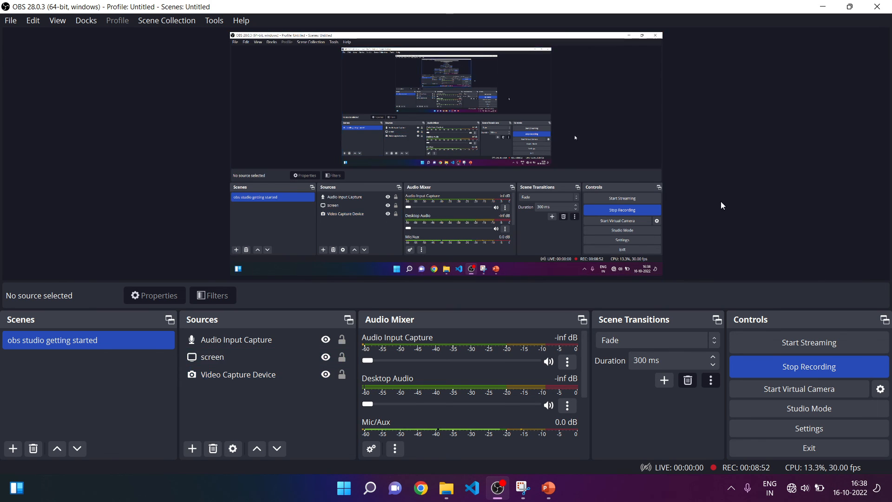
pyautogui.moveTo(235, 376); pyautogui.dragTo(219, 391)
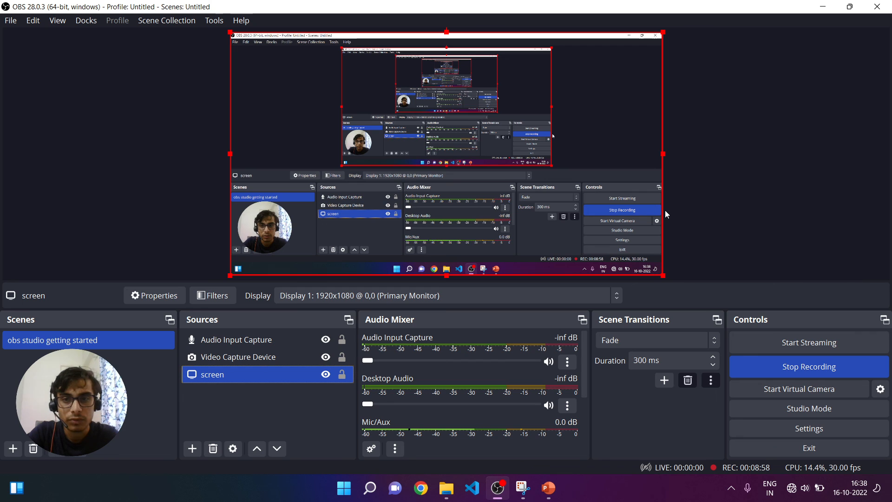